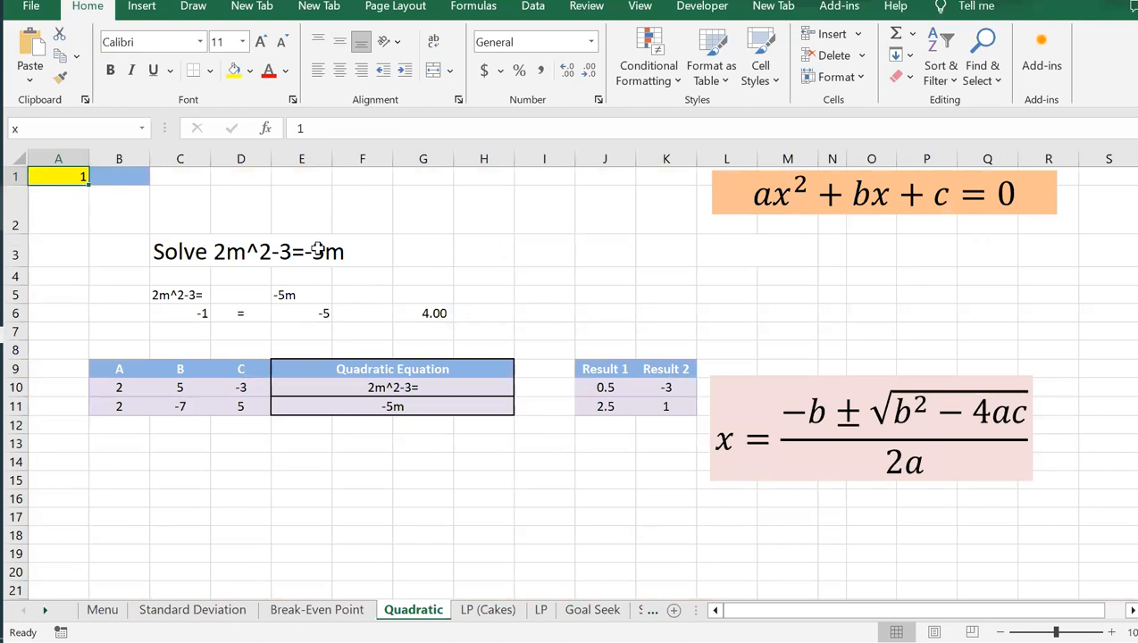
{"action": "left_click", "coordinate": [714, 246]}
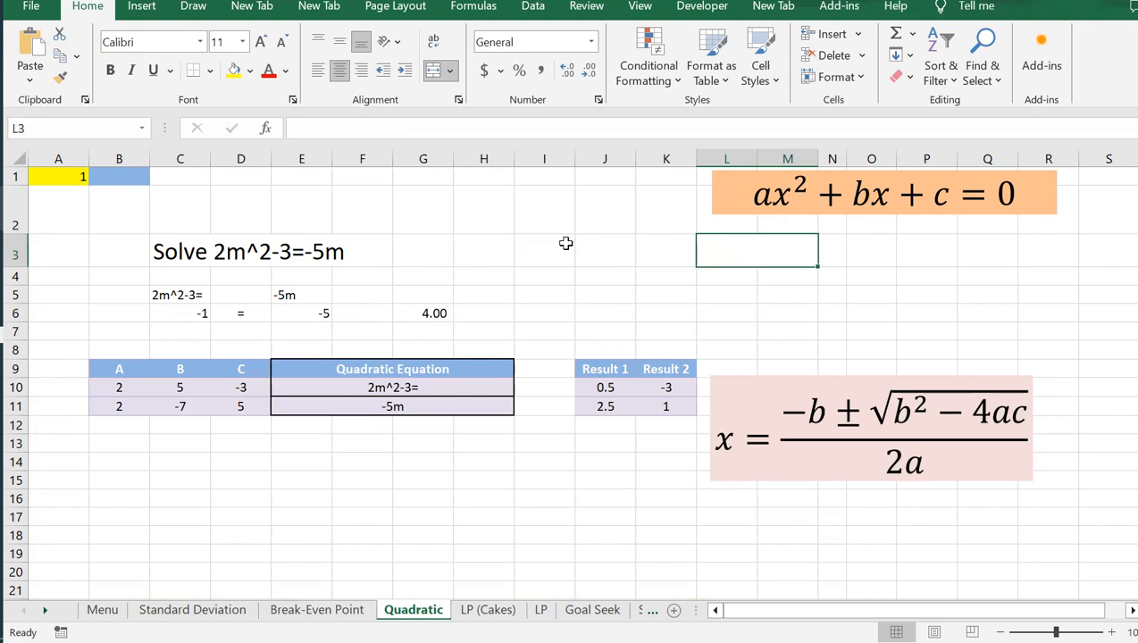
{"action": "left_click", "coordinate": [174, 253]}
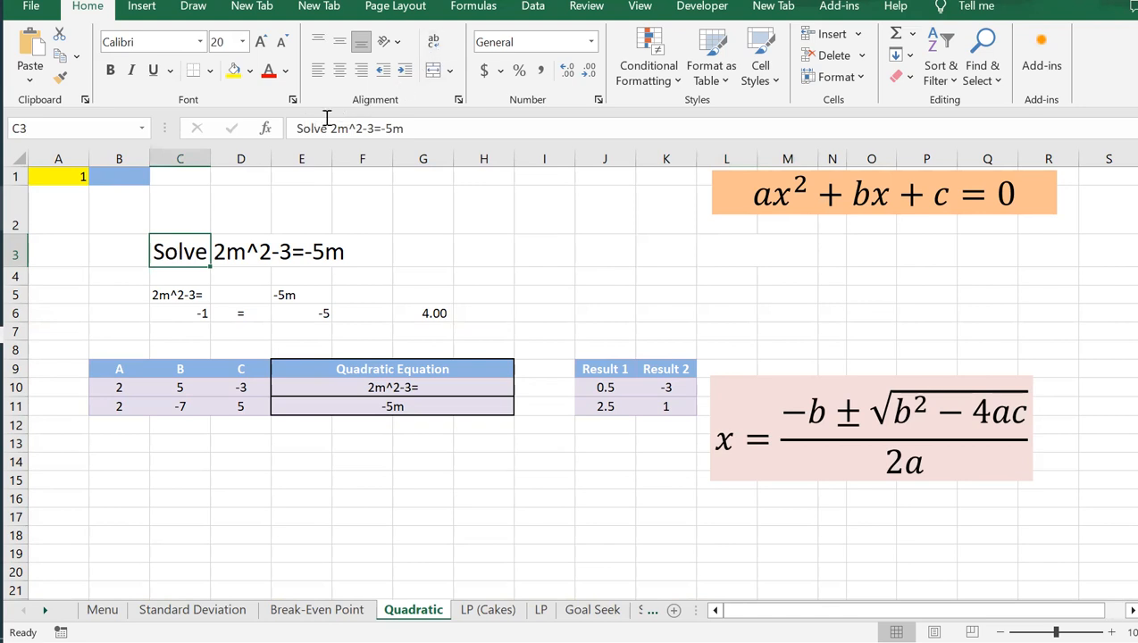
{"action": "left_click_drag", "start_coordinate": [331, 128], "coordinate": [417, 128]}
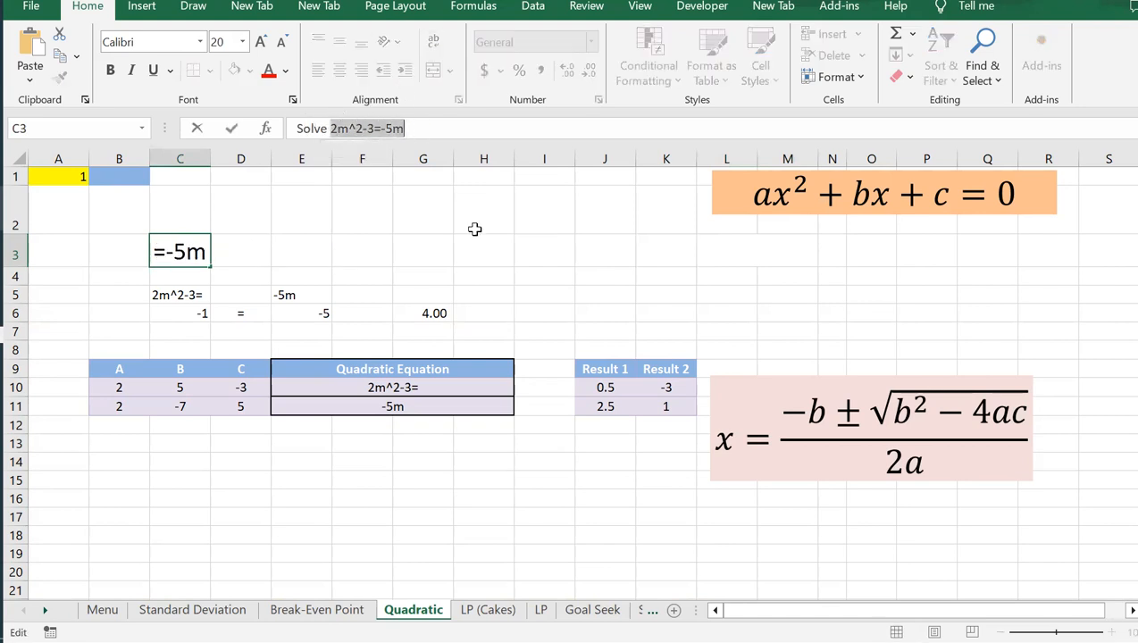
{"action": "left_click", "coordinate": [413, 129]}
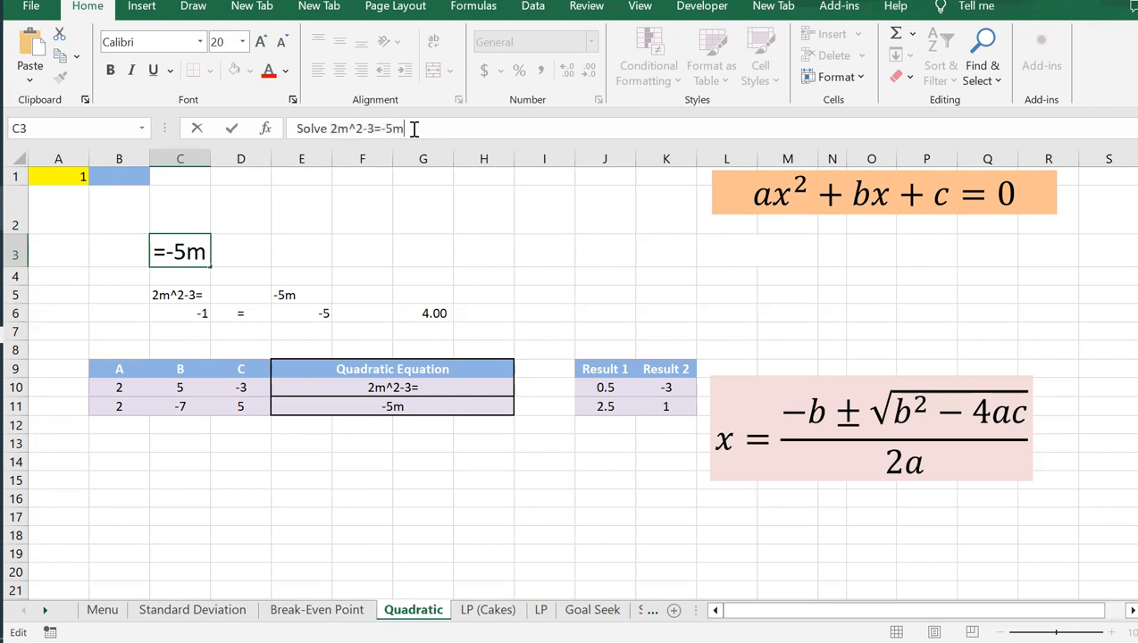
{"action": "key", "text": "Return"}
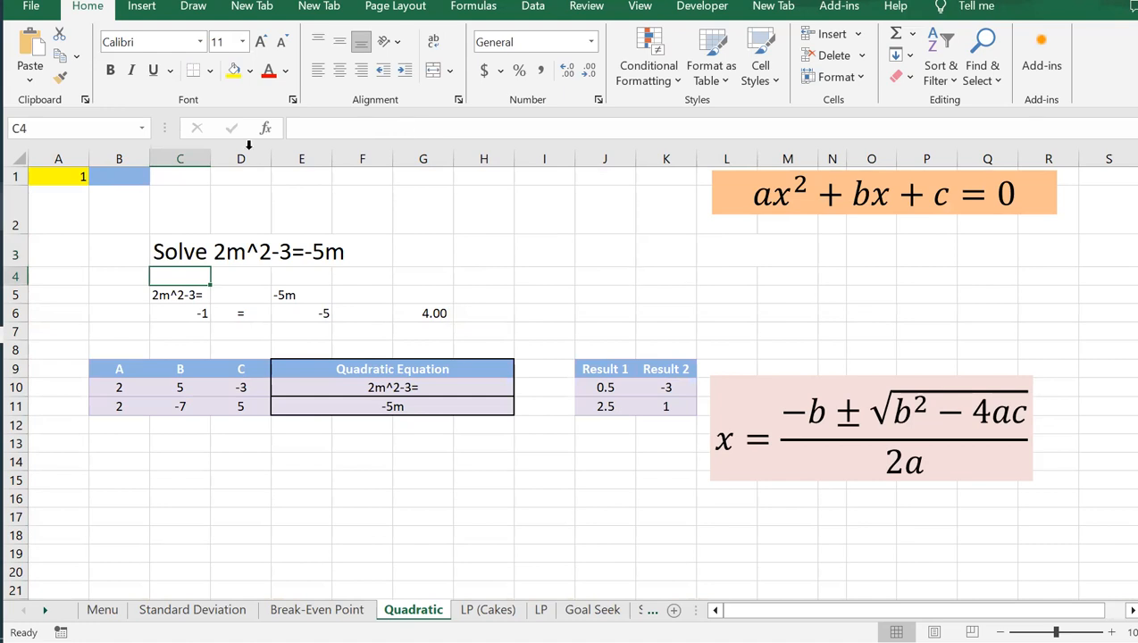
{"action": "left_click", "coordinate": [728, 249]}
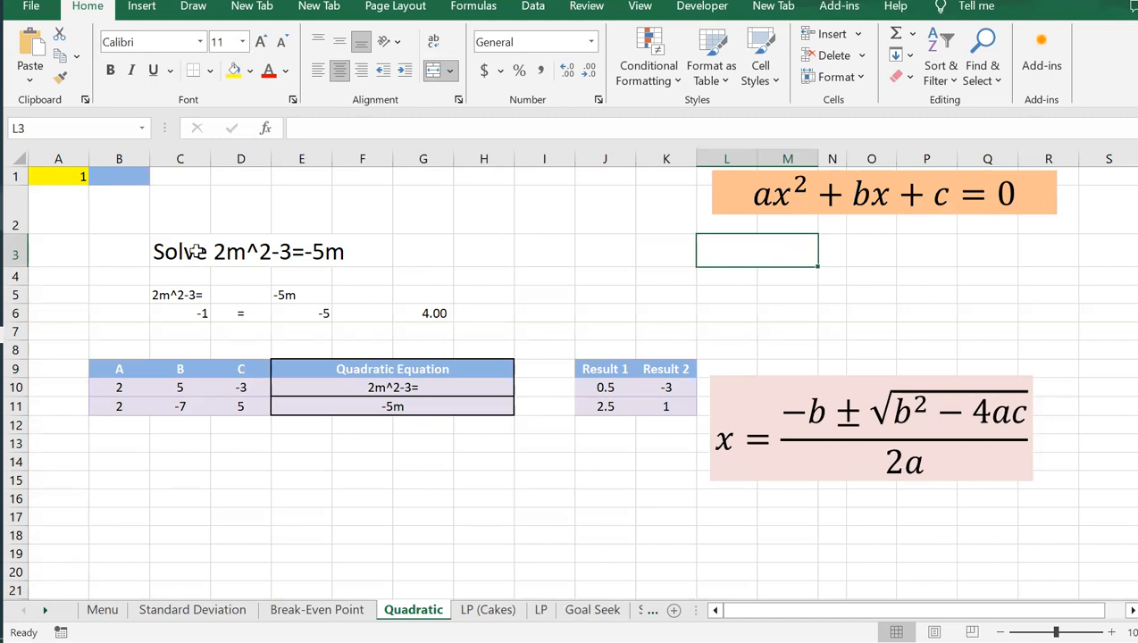
In the equation text of cell C3, move -5m to directly after 2m^2 and put 0 after the equals sign
{"action": "left_click", "coordinate": [166, 249]}
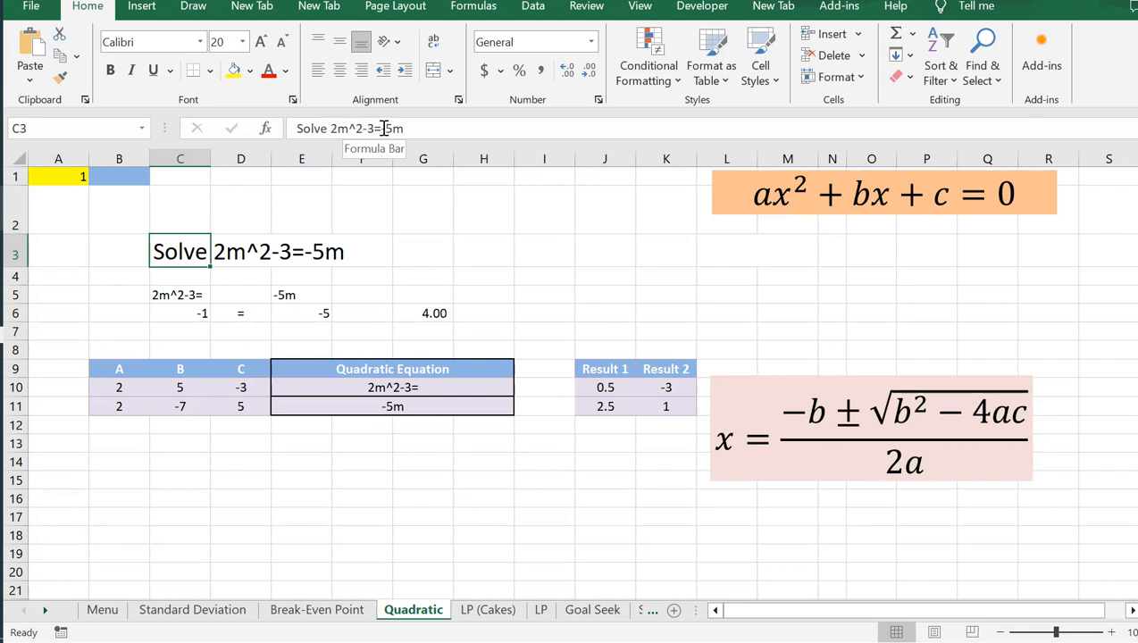
{"action": "left_click", "coordinate": [439, 125]}
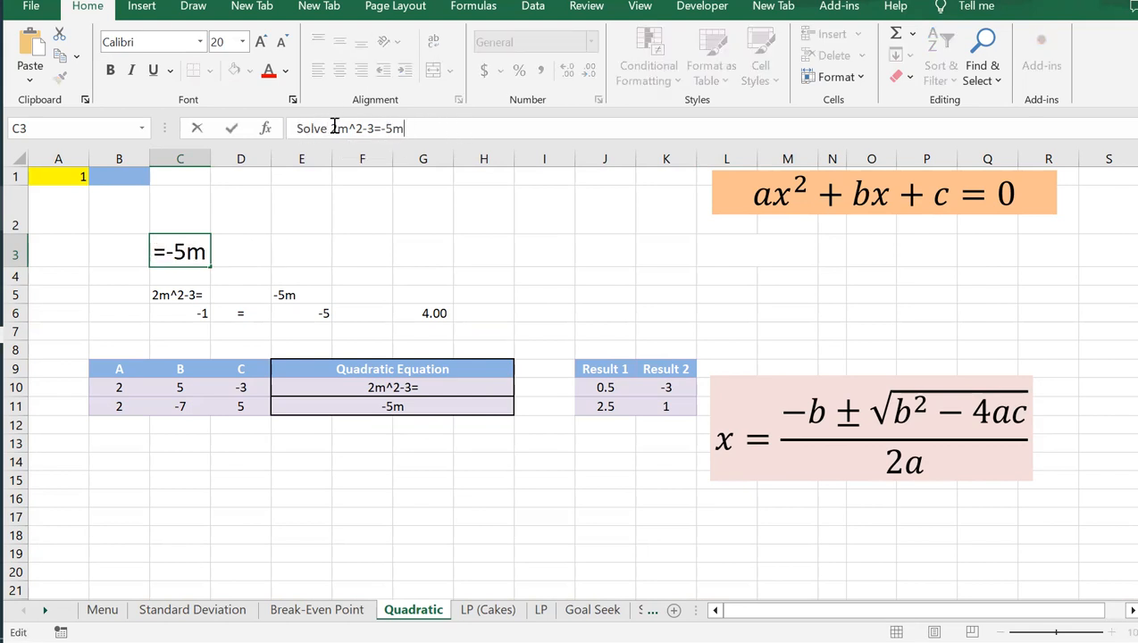
{"action": "left_click_drag", "start_coordinate": [331, 128], "coordinate": [432, 126]}
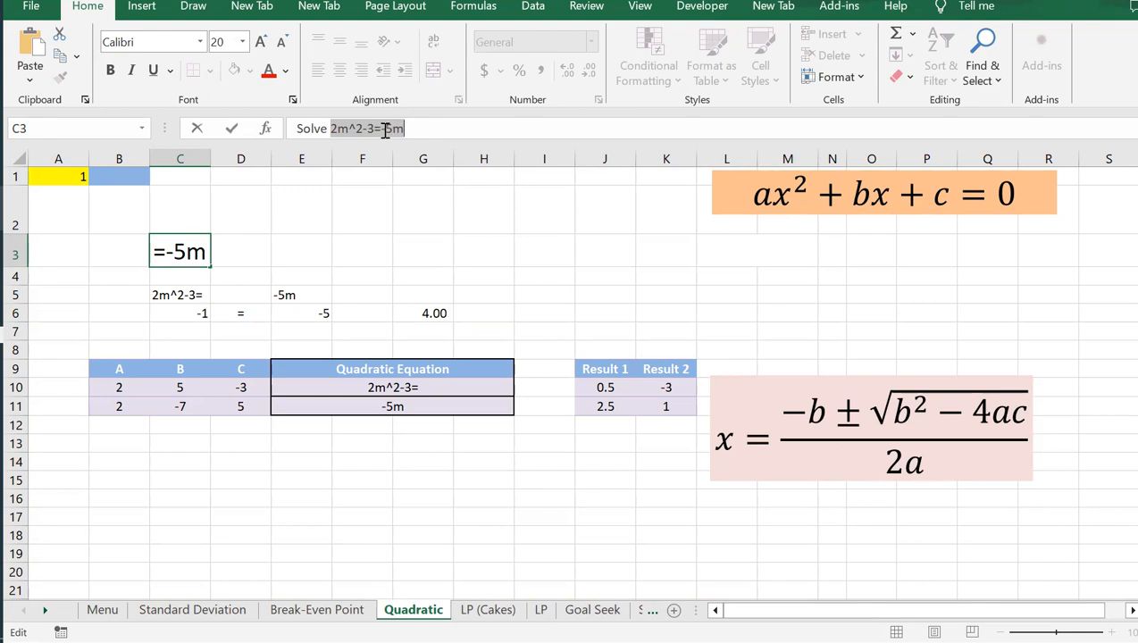
{"action": "left_click_drag", "start_coordinate": [381, 128], "coordinate": [454, 135]}
{"action": "key", "text": "ctrl+c"}
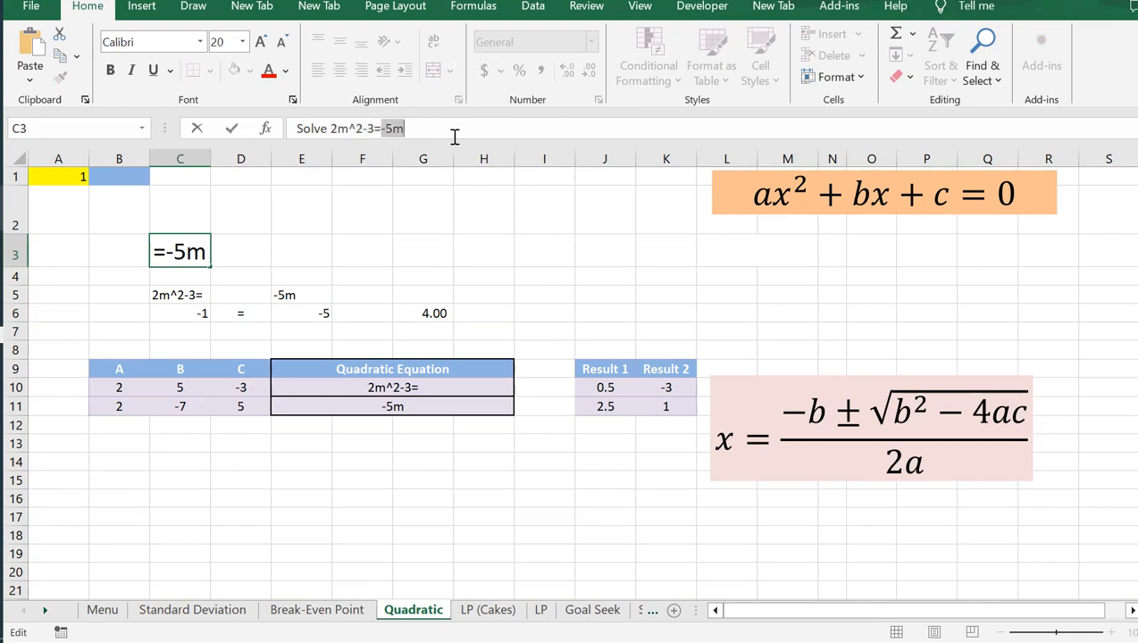
{"action": "key", "text": "Delete"}
{"action": "type", "text": "0"}
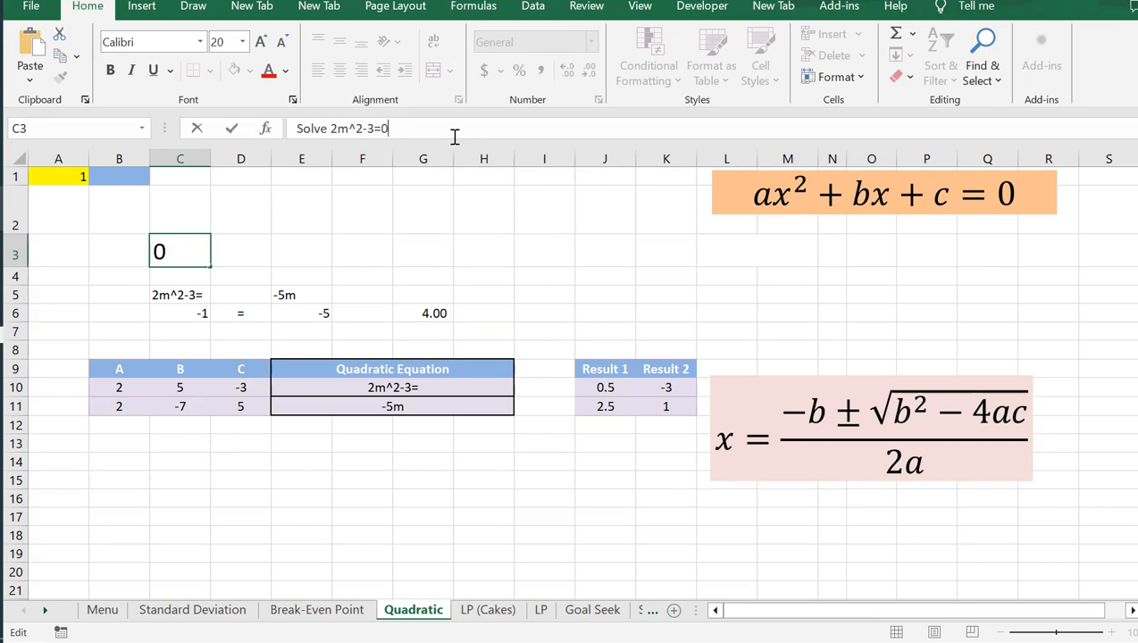
{"action": "left_click", "coordinate": [361, 128]}
{"action": "key", "text": "ctrl+v"}
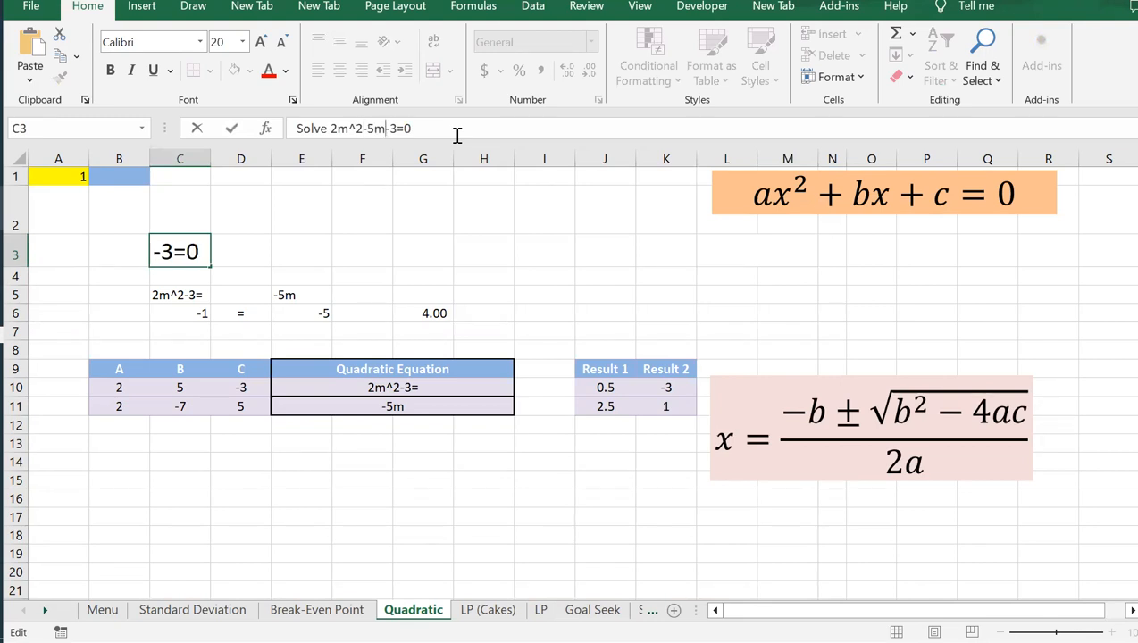
Change the sign before 5m in cell C3 to plus, so the text reads "Solve 2m^2+5m-3=0"
{"action": "left_click", "coordinate": [368, 129]}
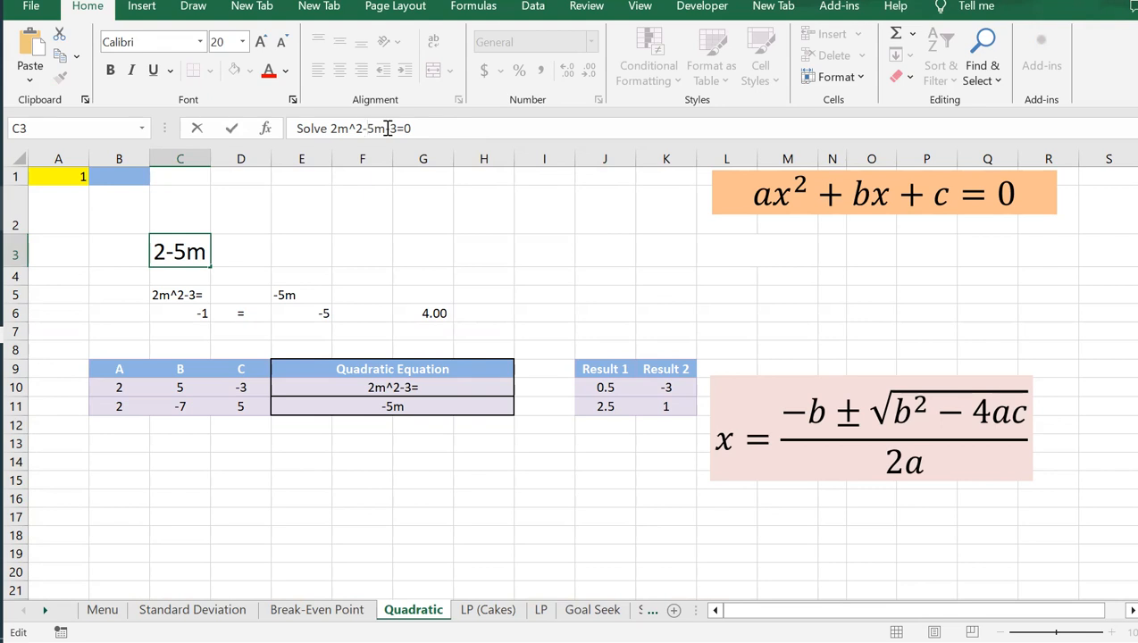
{"action": "key", "text": "BackSpace"}
{"action": "type", "text": "+"}
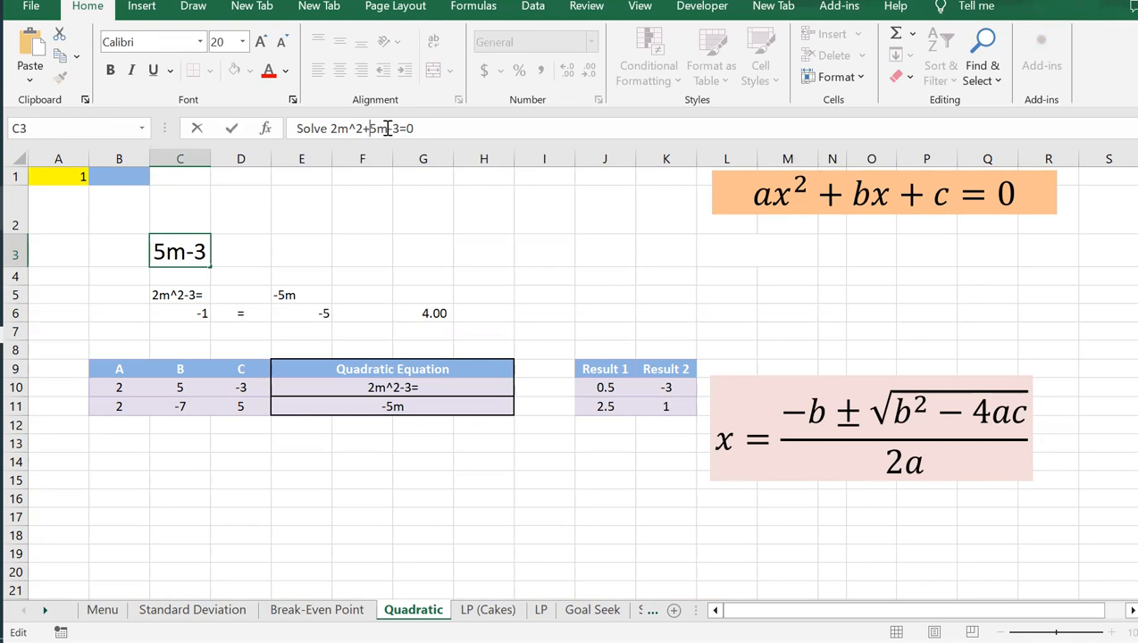
{"action": "key", "text": "Return"}
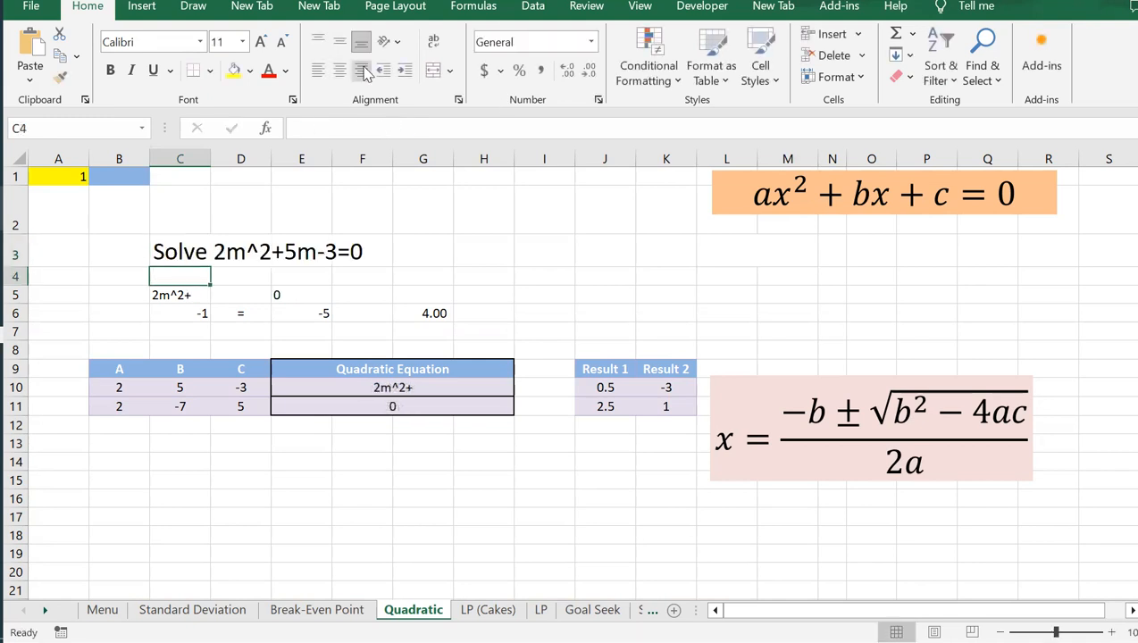
{"action": "left_click", "coordinate": [245, 251]}
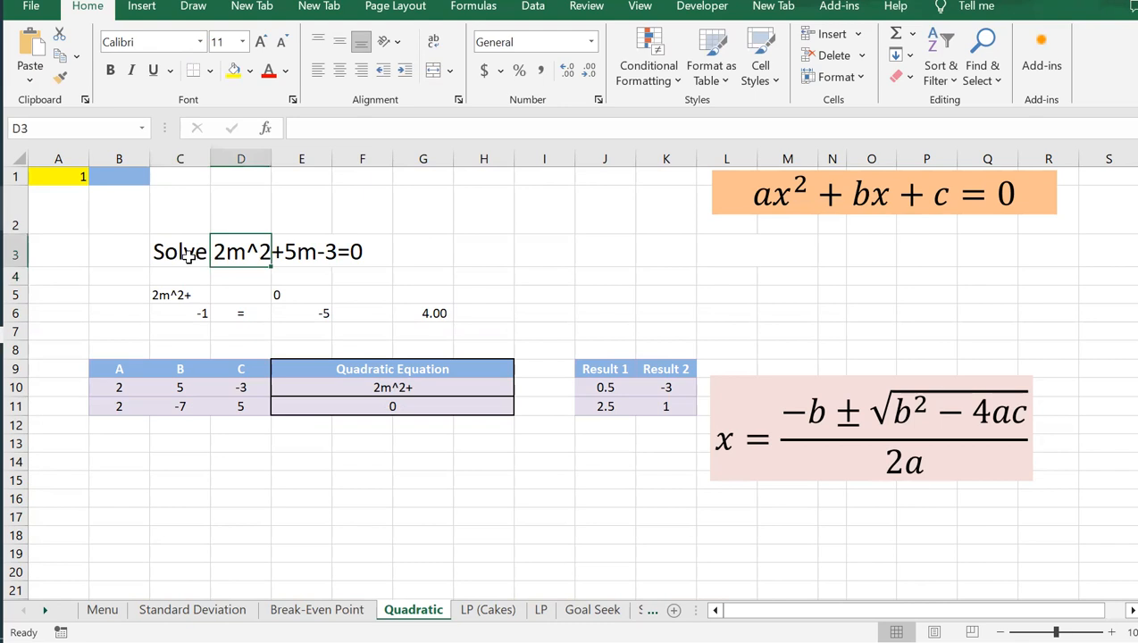
{"action": "left_click", "coordinate": [183, 255]}
{"action": "left_click", "coordinate": [247, 251]}
{"action": "left_click", "coordinate": [179, 250]}
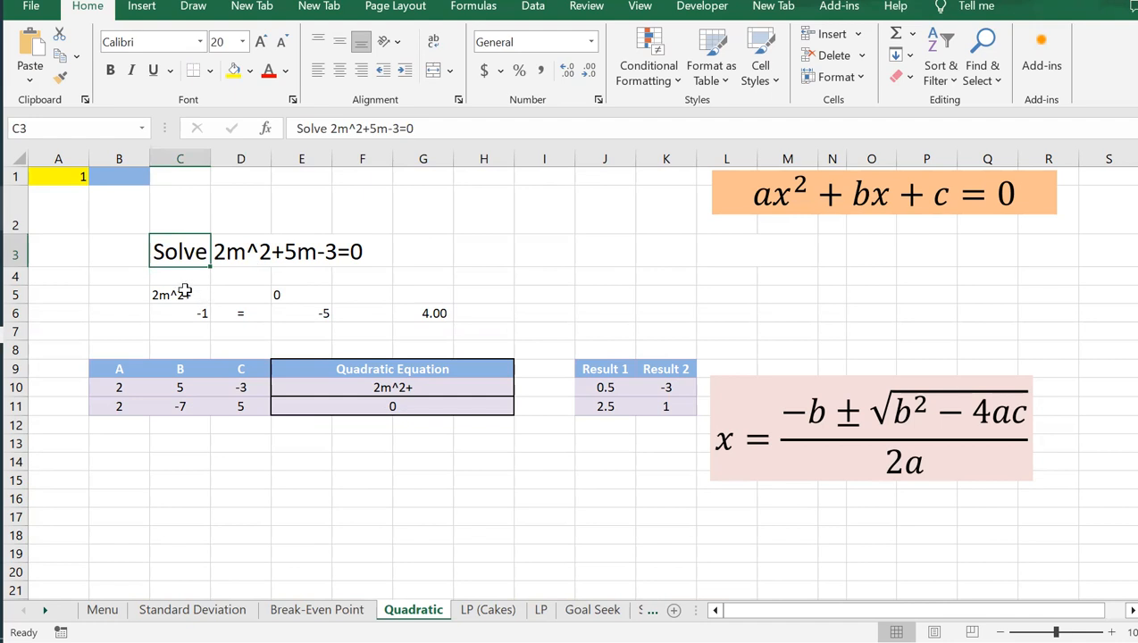
Try 7 and 9 as the number added at the end of the MID formula in cell C5
{"action": "left_click", "coordinate": [192, 292]}
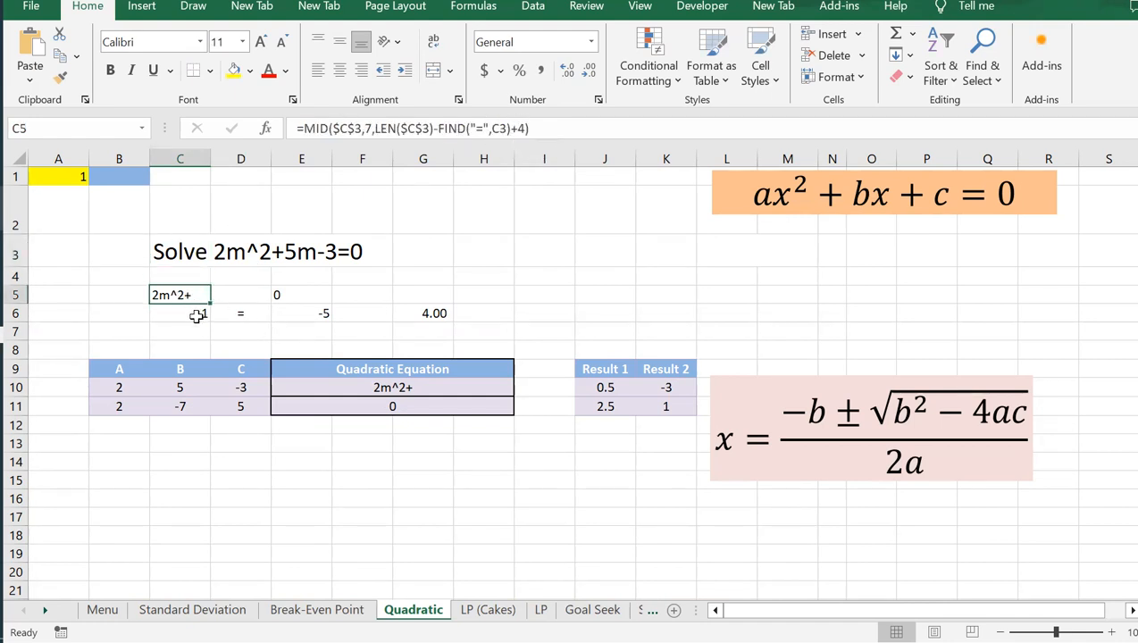
{"action": "double_click", "coordinate": [521, 127]}
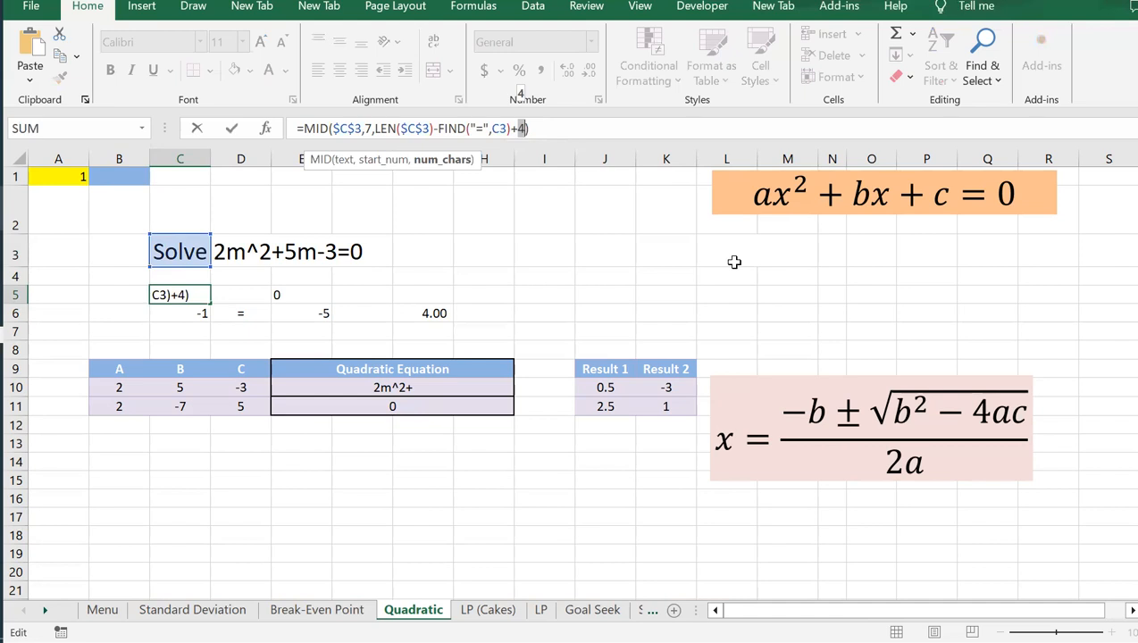
{"action": "type", "text": "7"}
{"action": "key", "text": "Return"}
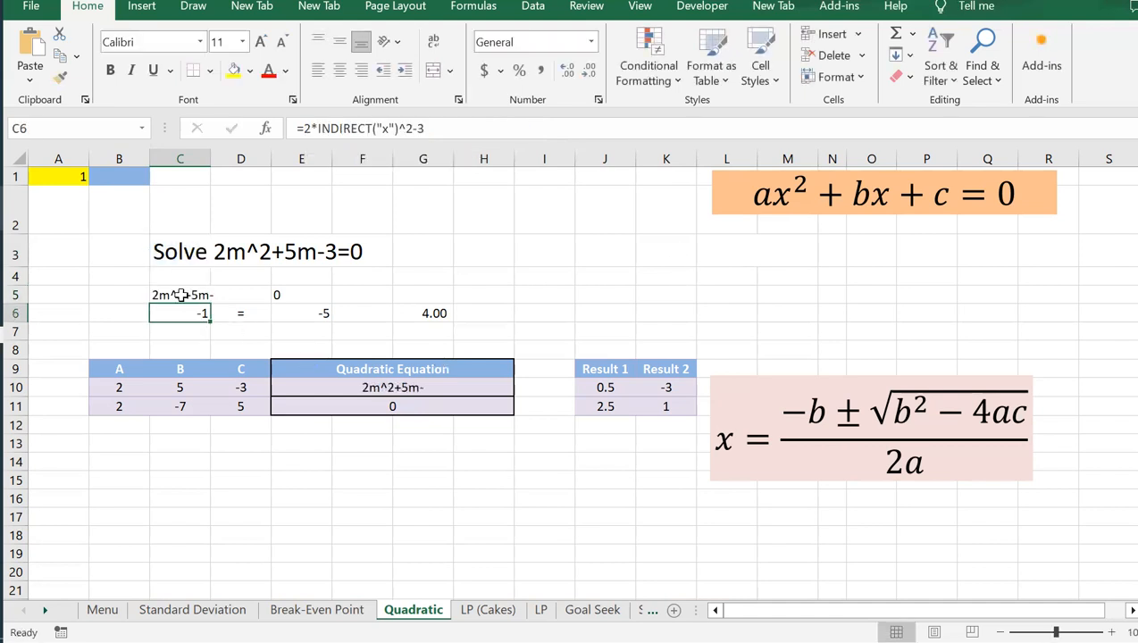
{"action": "left_click", "coordinate": [179, 295]}
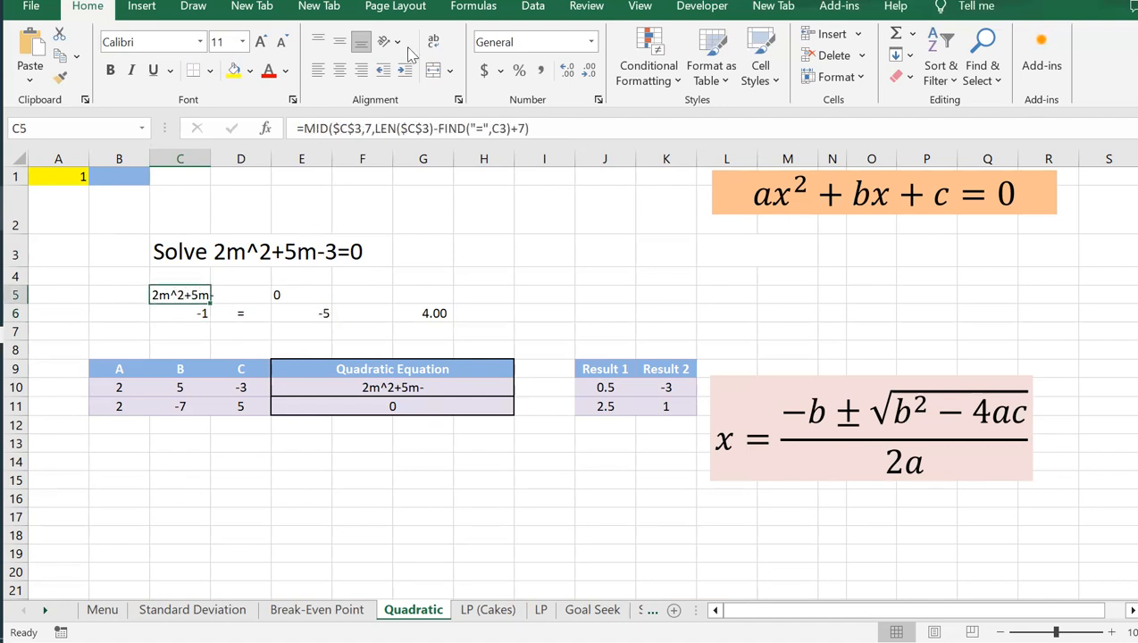
{"action": "double_click", "coordinate": [522, 128]}
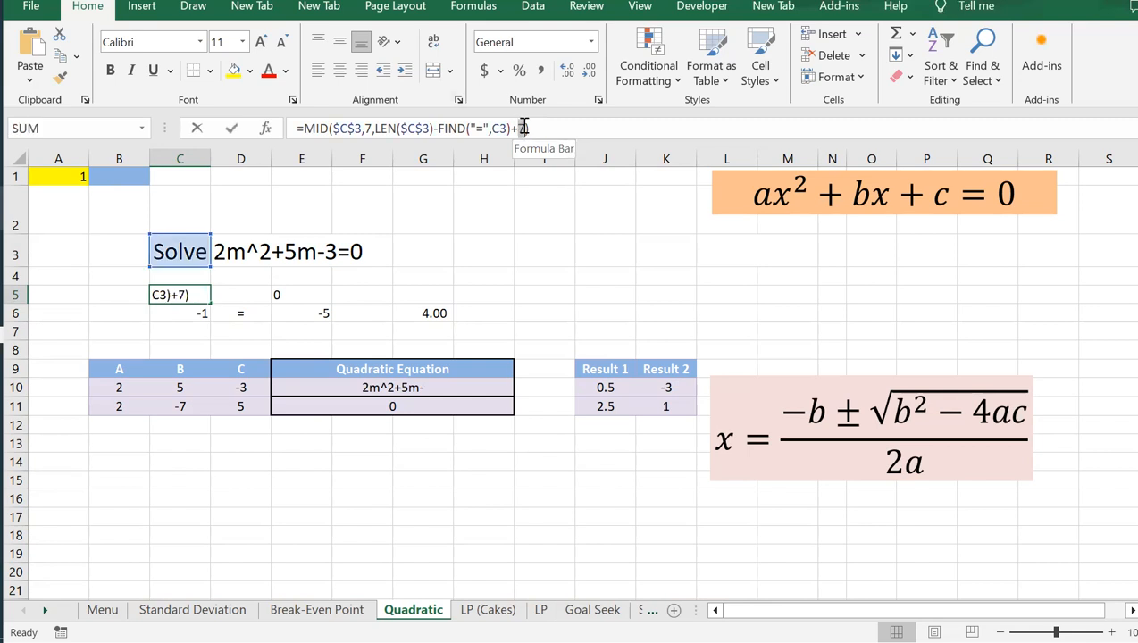
{"action": "type", "text": "9"}
{"action": "key", "text": "Return"}
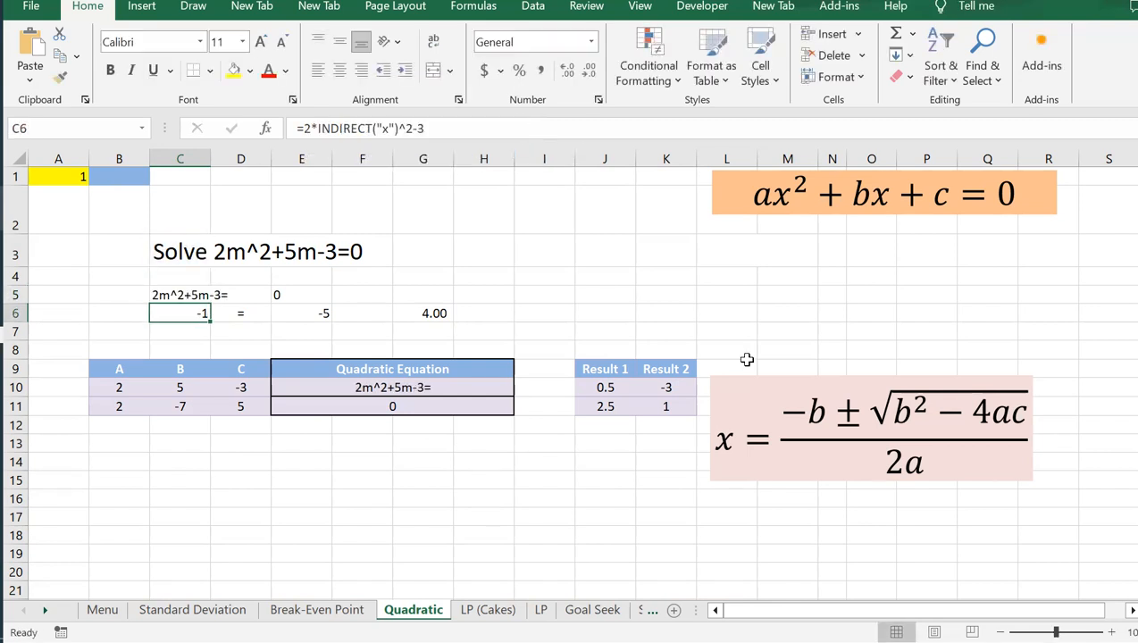
Set the number added at the end of the MID formula in cell C5 to 8
{"action": "left_click", "coordinate": [179, 295]}
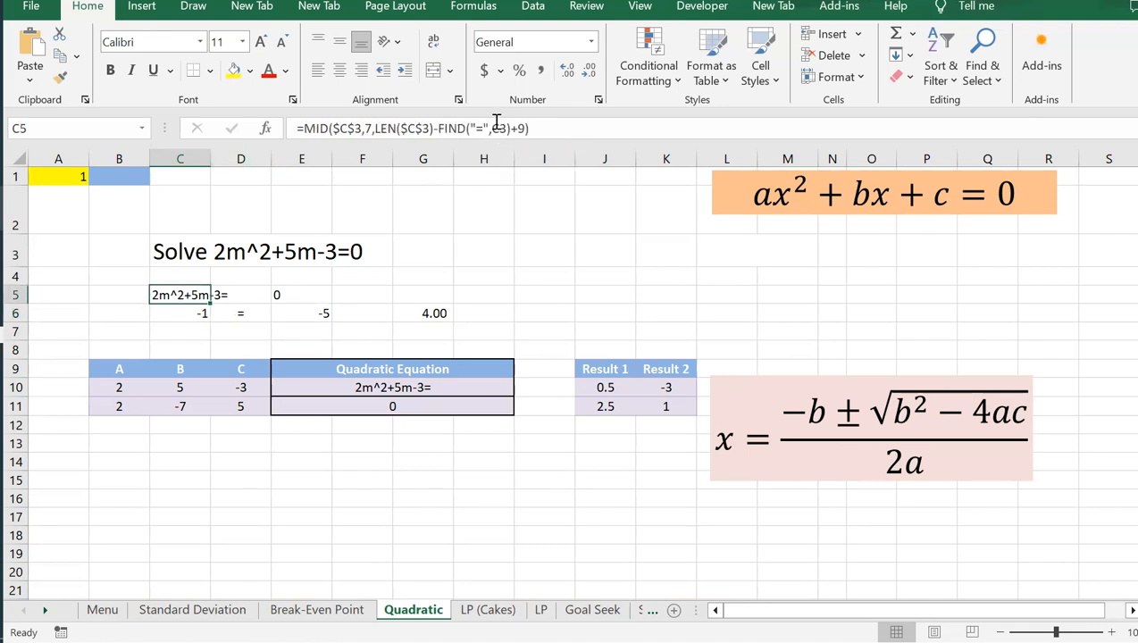
{"action": "left_click", "coordinate": [526, 128]}
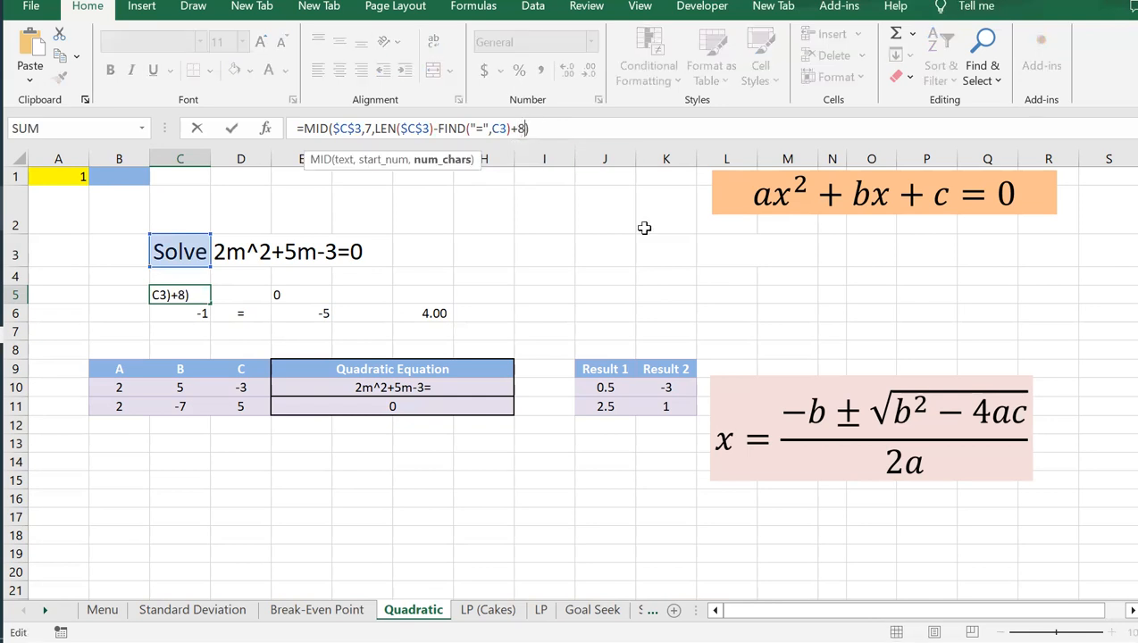
{"action": "key", "text": "BackSpace"}
{"action": "type", "text": "8"}
{"action": "key", "text": "Return"}
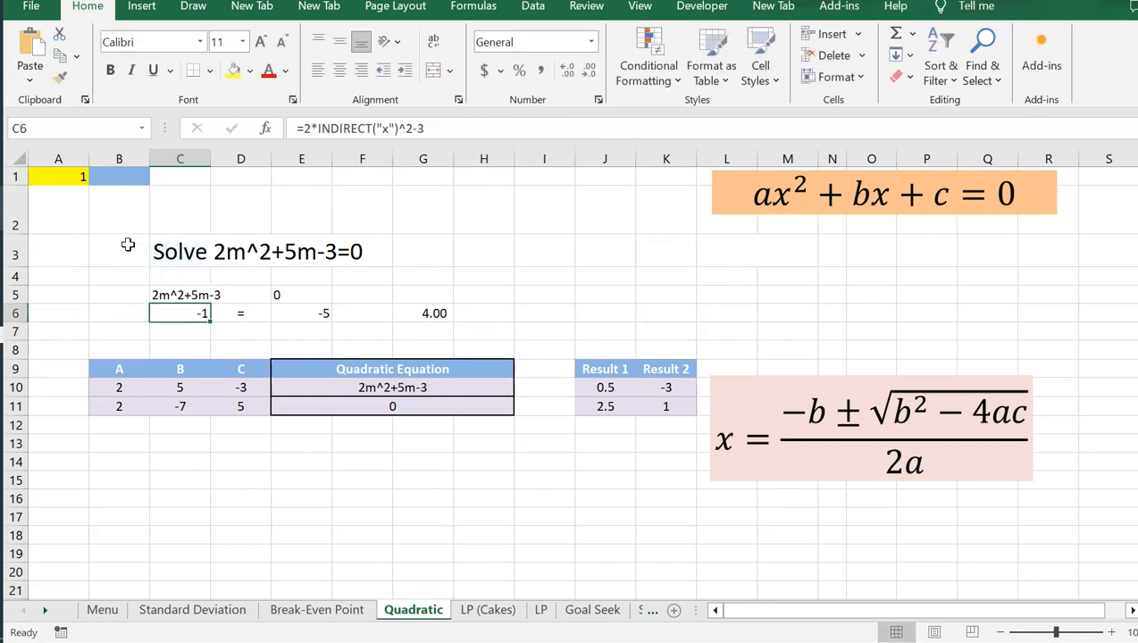
{"action": "left_click", "coordinate": [168, 294]}
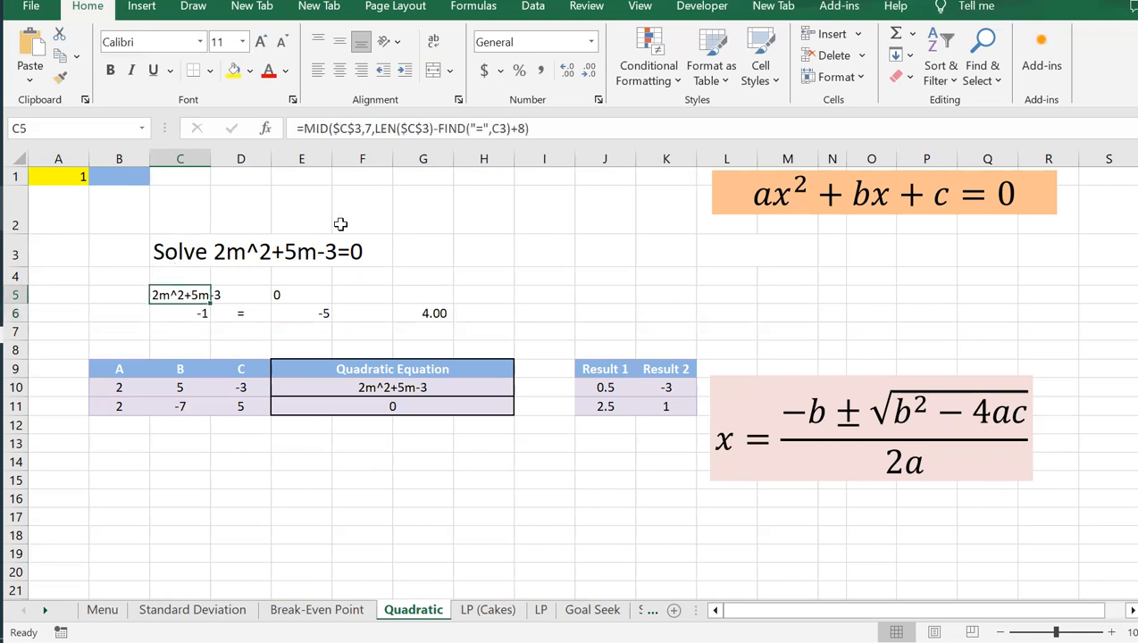
Add the 5m term to the formula in cell C6, making it =2*INDIRECT("x")^2+5*INDIRECT("x")-3
{"action": "left_click", "coordinate": [194, 314]}
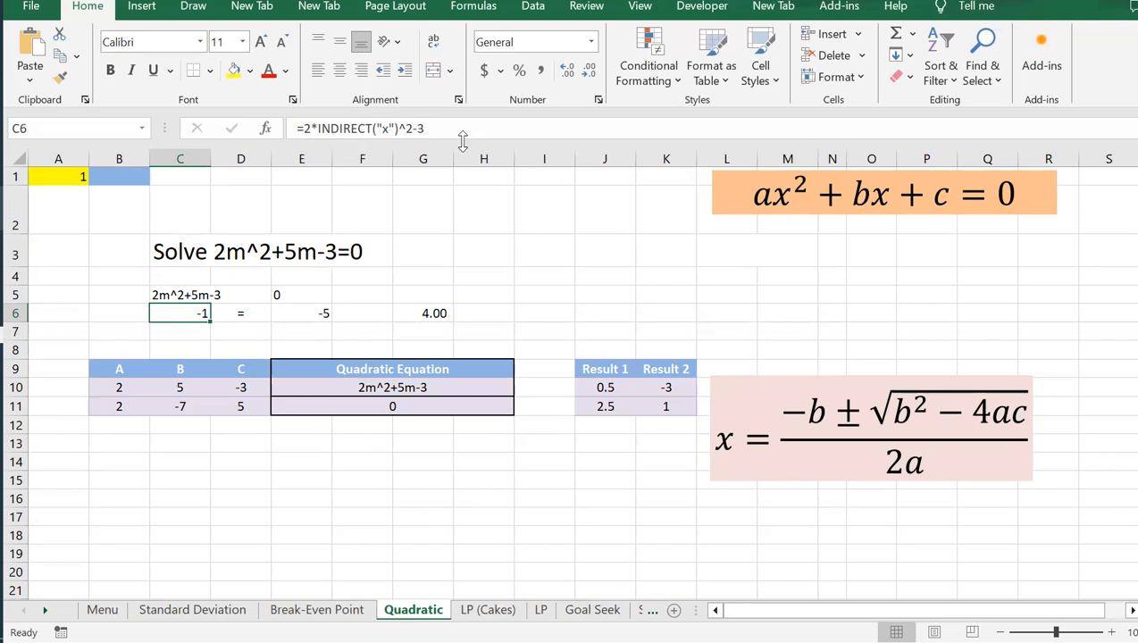
{"action": "left_click", "coordinate": [413, 128]}
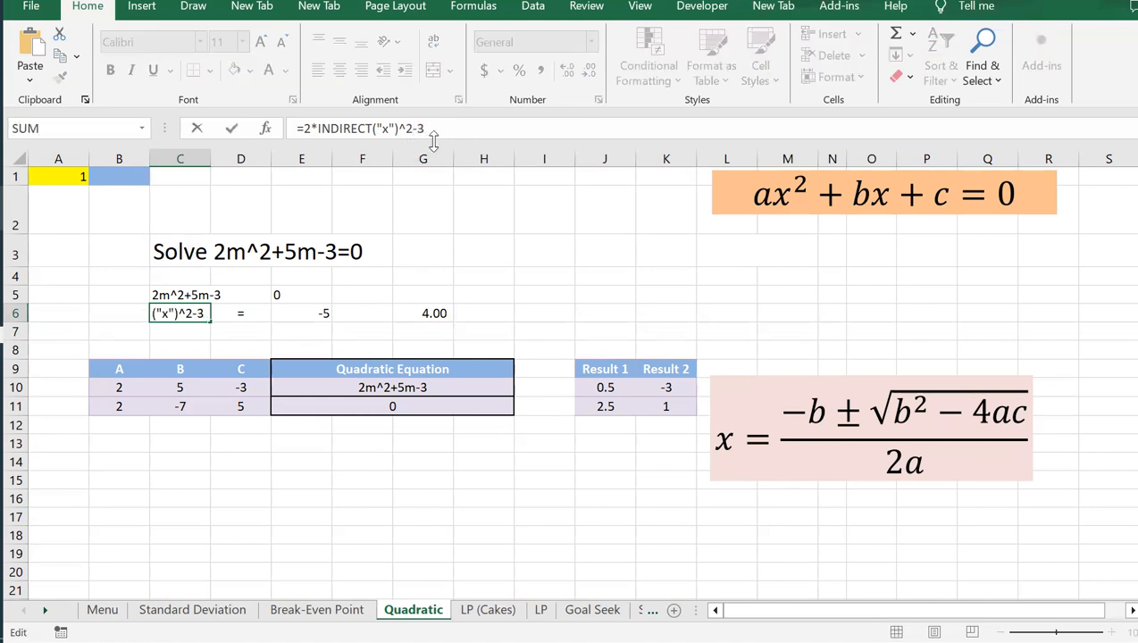
{"action": "type", "text": "+5"}
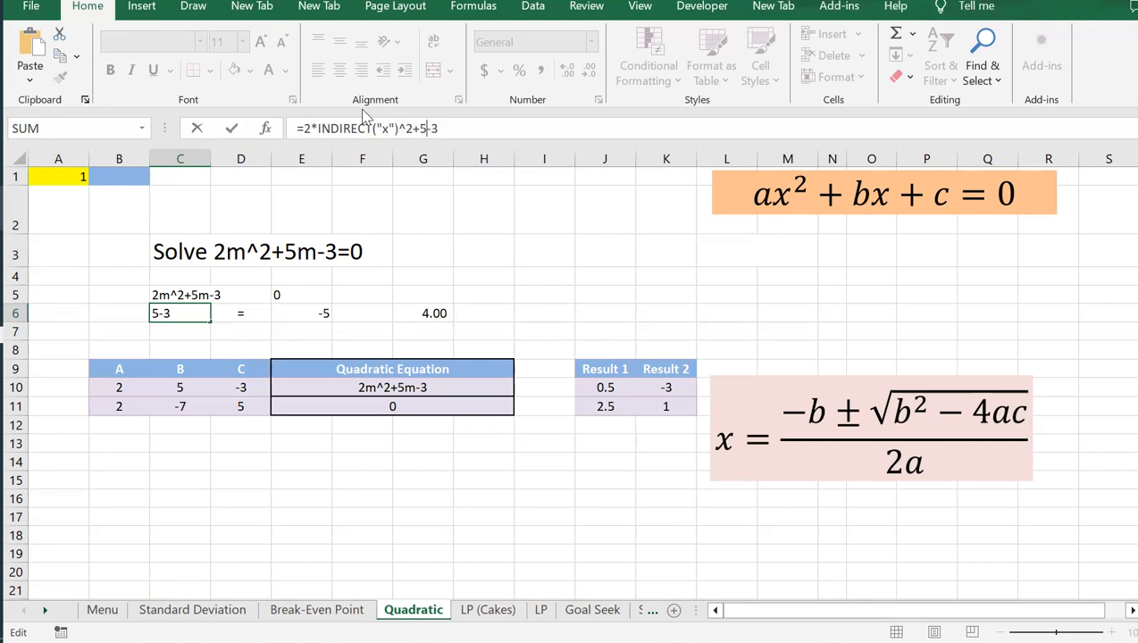
{"action": "left_click_drag", "start_coordinate": [304, 128], "coordinate": [399, 125]}
{"action": "key", "text": "ctrl+c"}
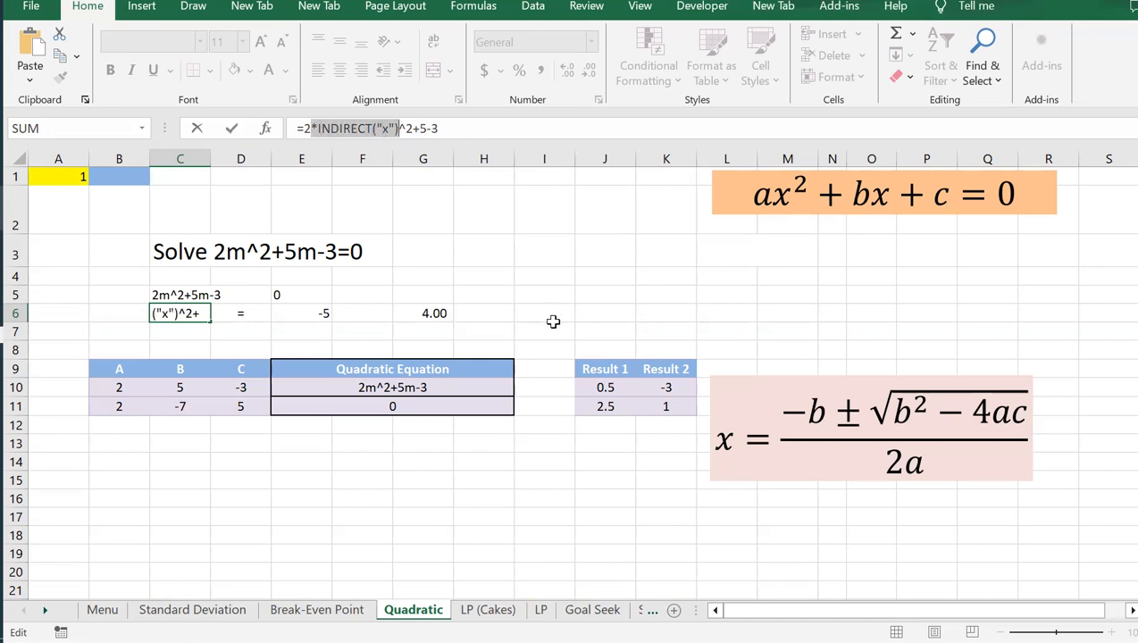
{"action": "left_click", "coordinate": [423, 128]}
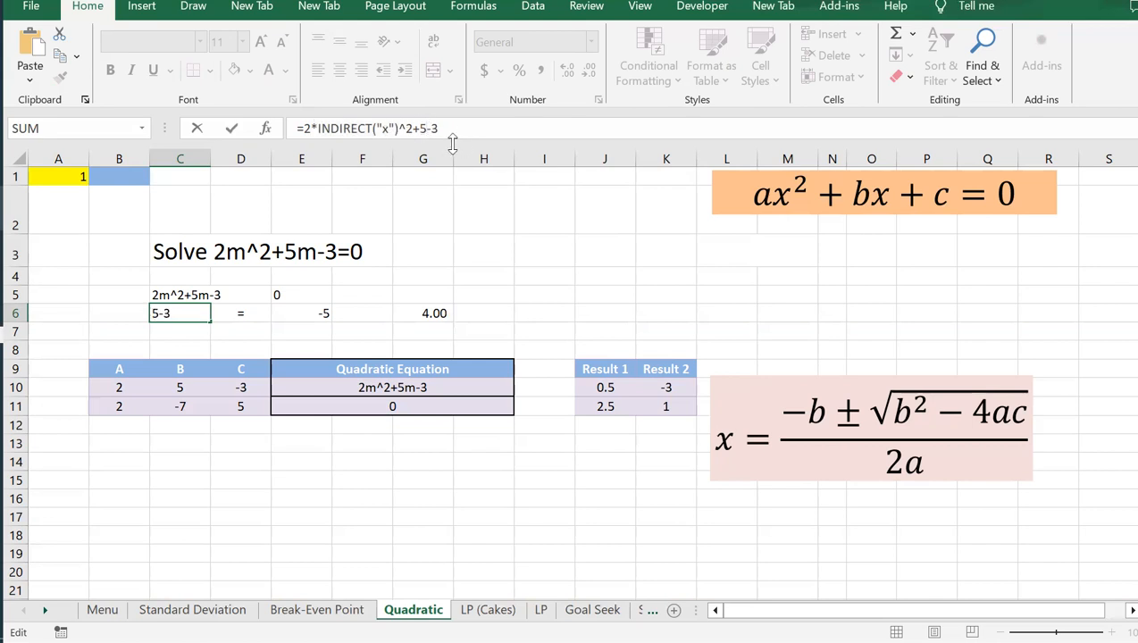
{"action": "key", "text": "ctrl+v"}
{"action": "key", "text": "Return"}
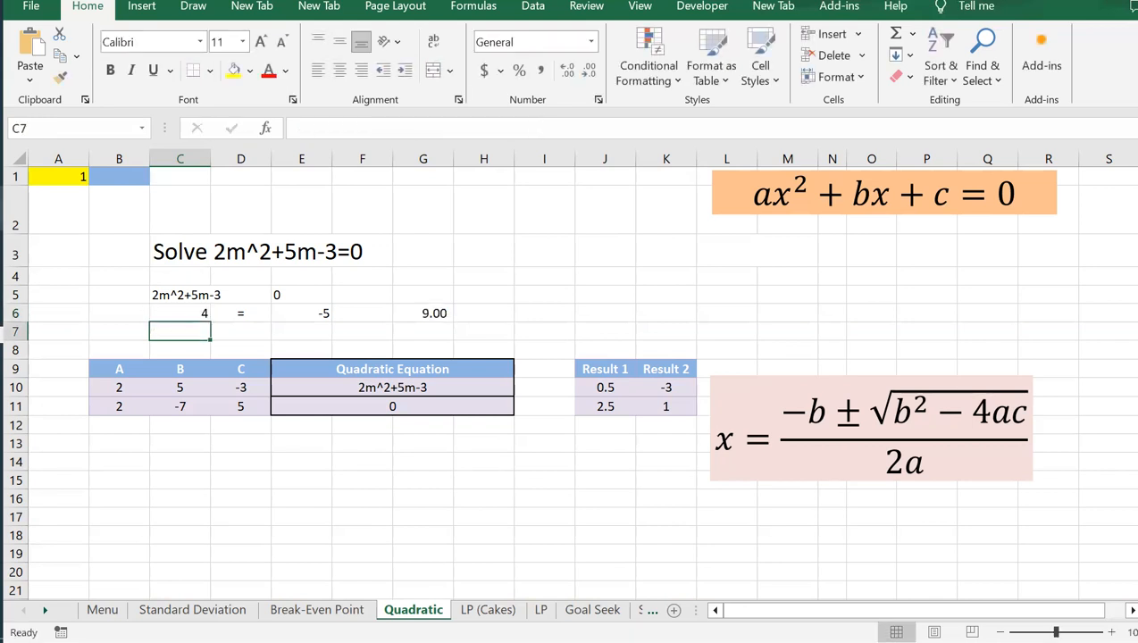
{"action": "left_click", "coordinate": [176, 312]}
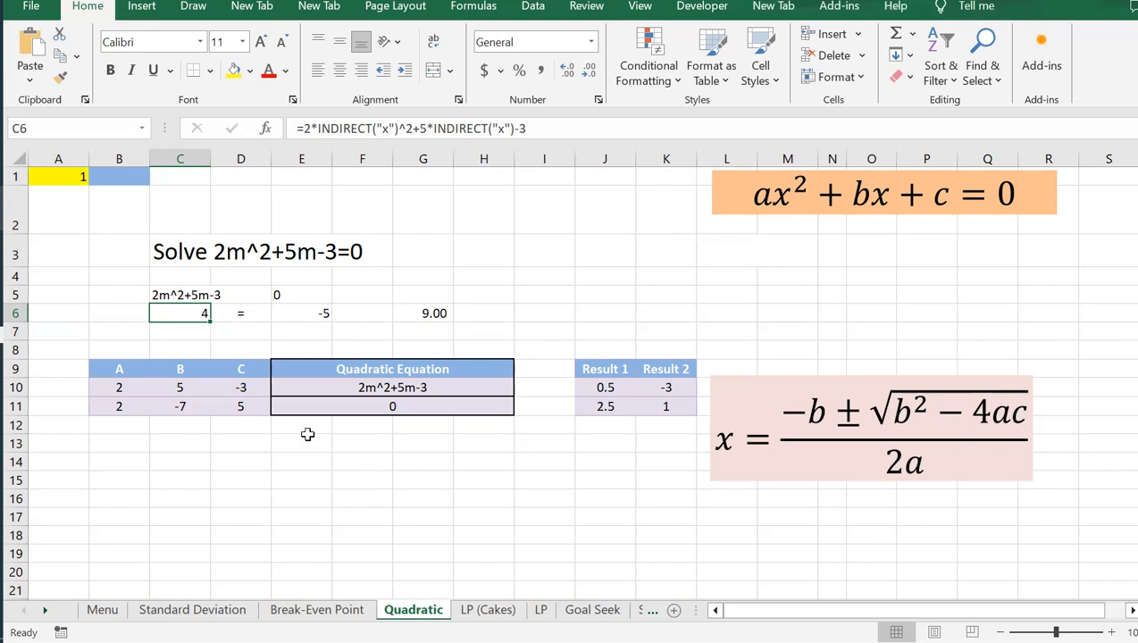
{"action": "left_click", "coordinate": [298, 385]}
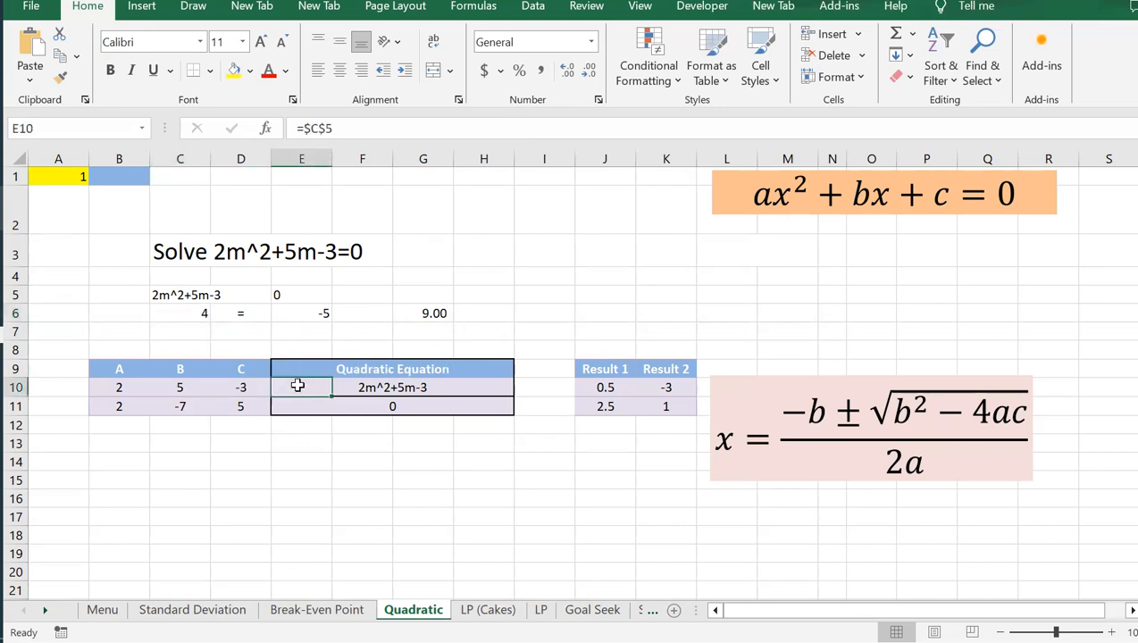
Examine the A, B and C coefficients in rows 10 and 11 against the standard form ax²+bx+c=0
{"action": "left_click", "coordinate": [118, 386]}
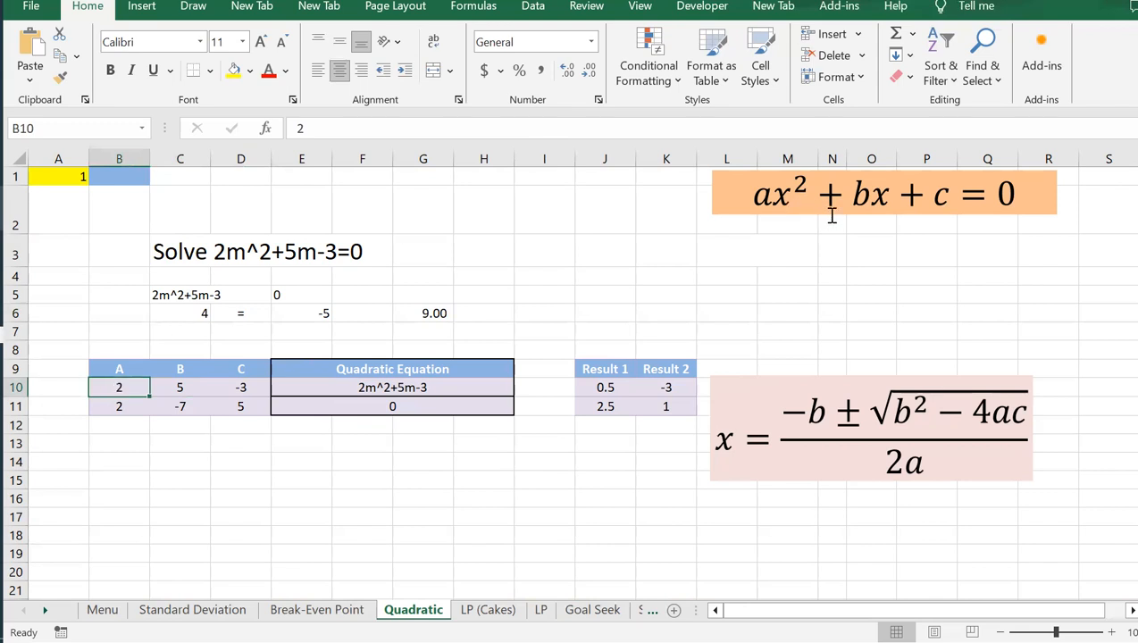
{"action": "left_click", "coordinate": [757, 243]}
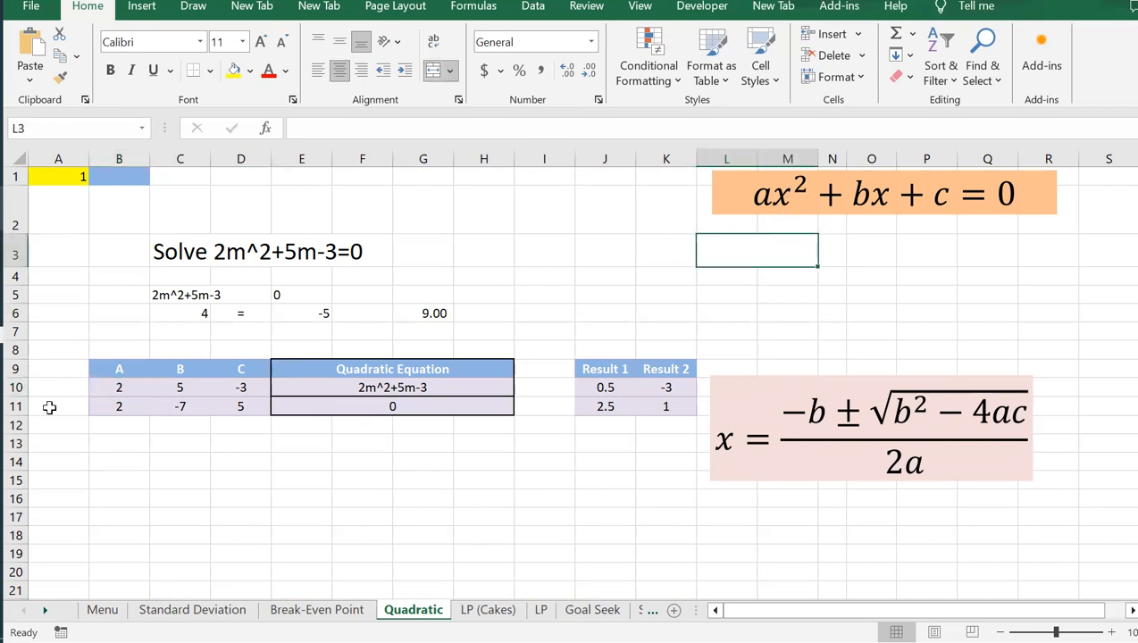
{"action": "left_click", "coordinate": [123, 387]}
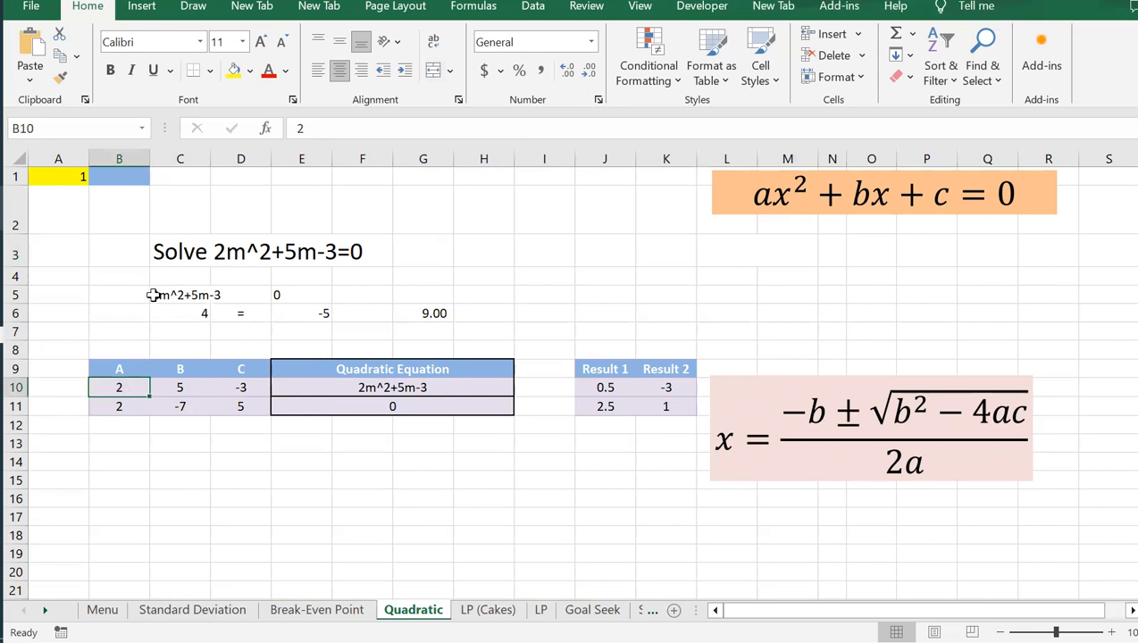
{"action": "left_click", "coordinate": [757, 255]}
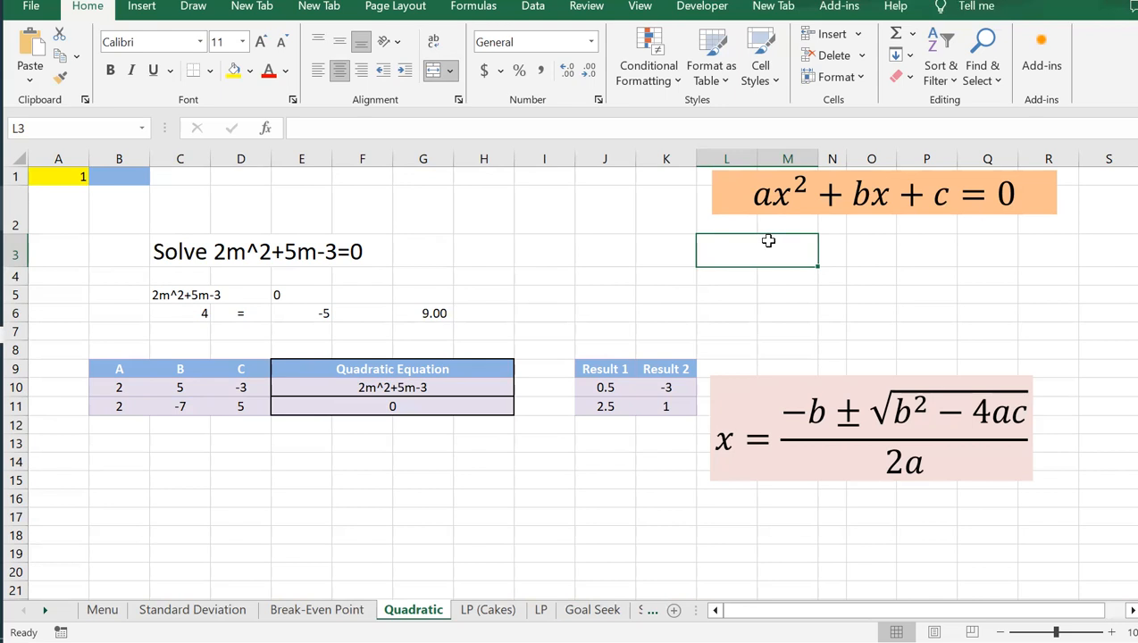
{"action": "left_click", "coordinate": [117, 388]}
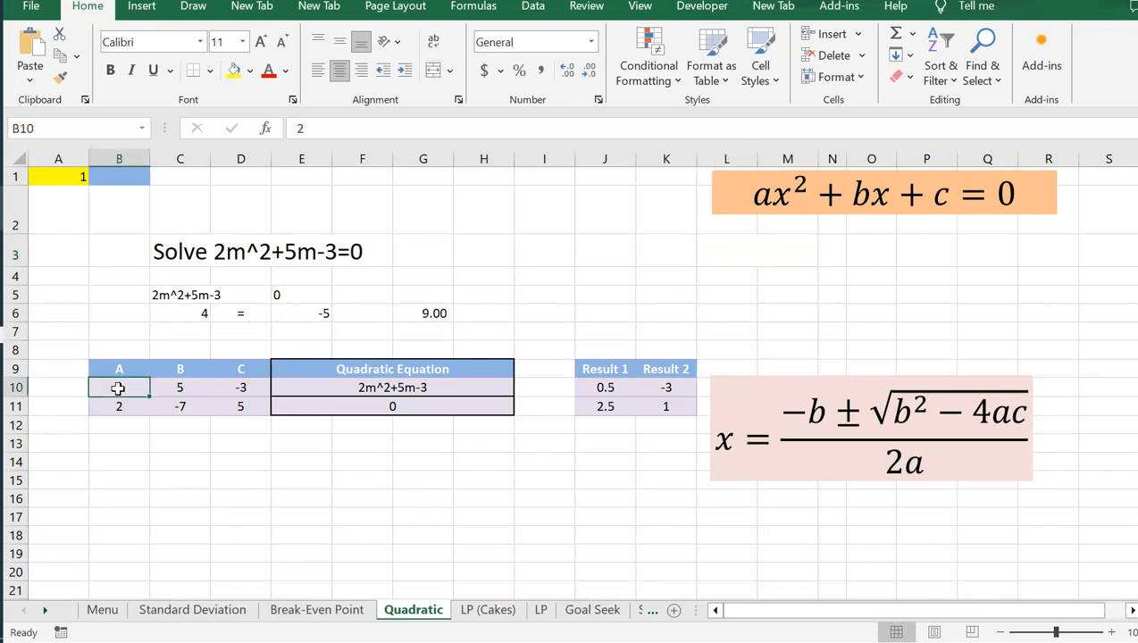
{"action": "key", "text": "Down"}
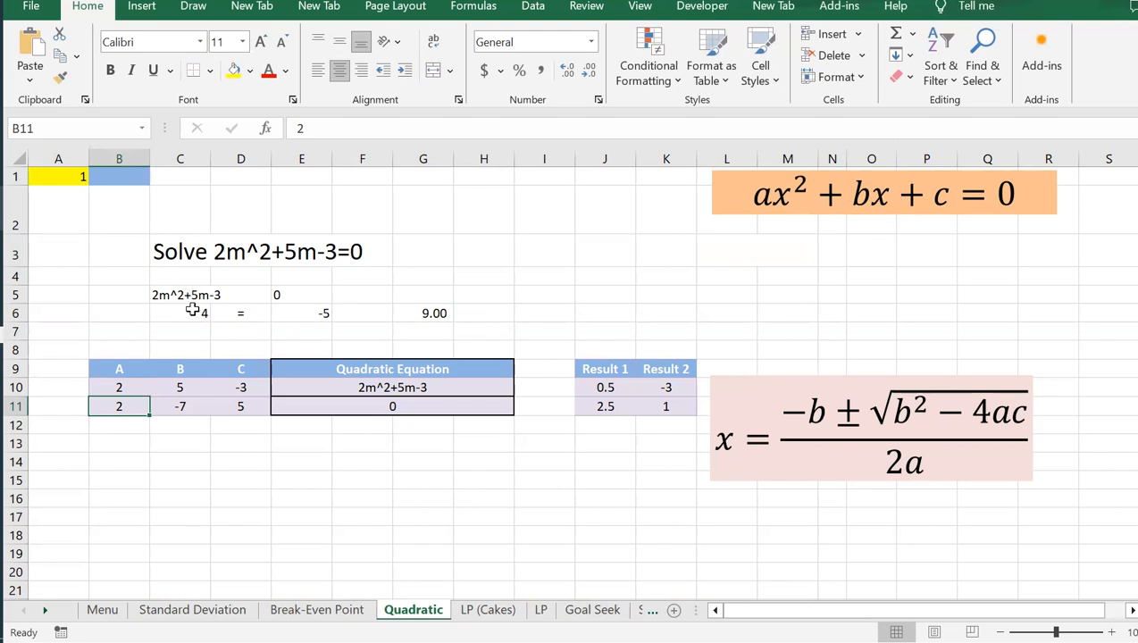
{"action": "left_click", "coordinate": [177, 387]}
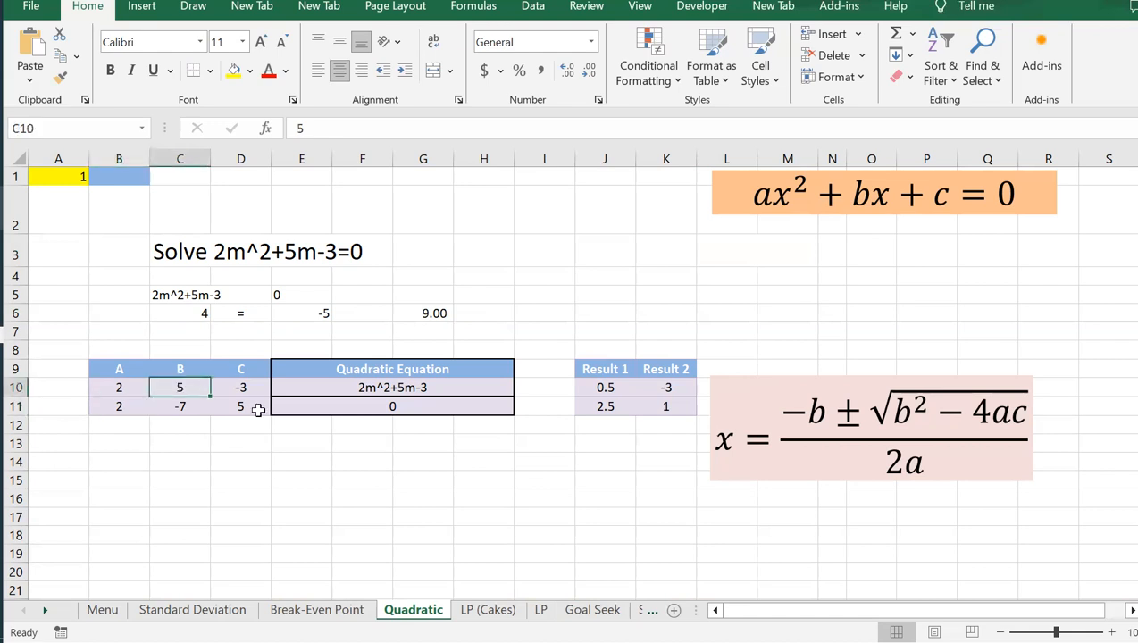
{"action": "key", "text": "Down"}
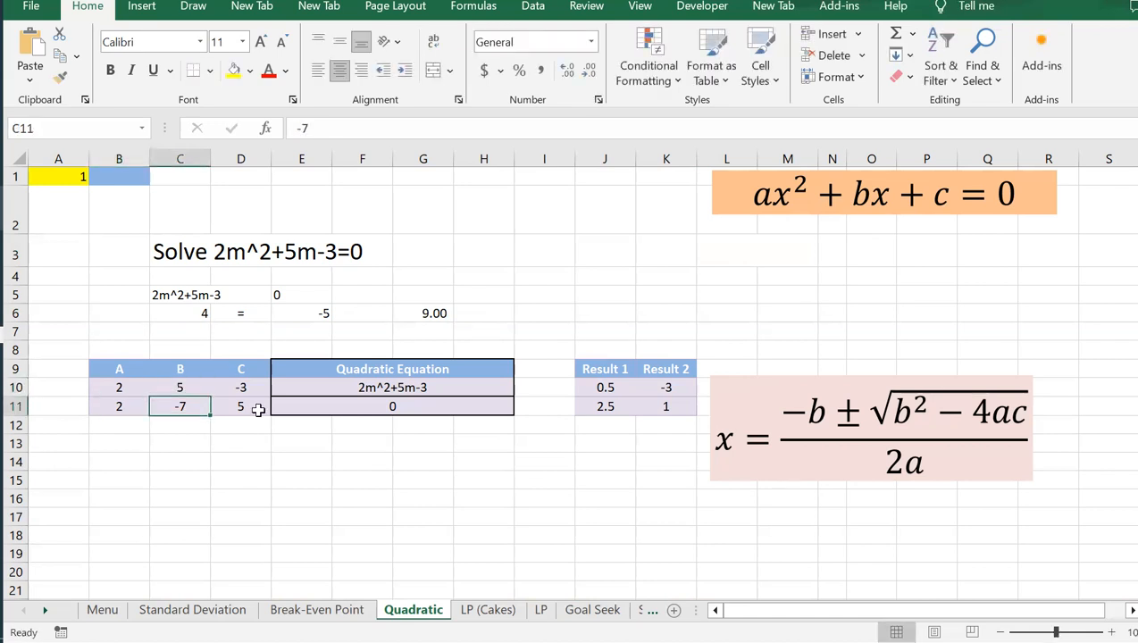
{"action": "left_click", "coordinate": [249, 386]}
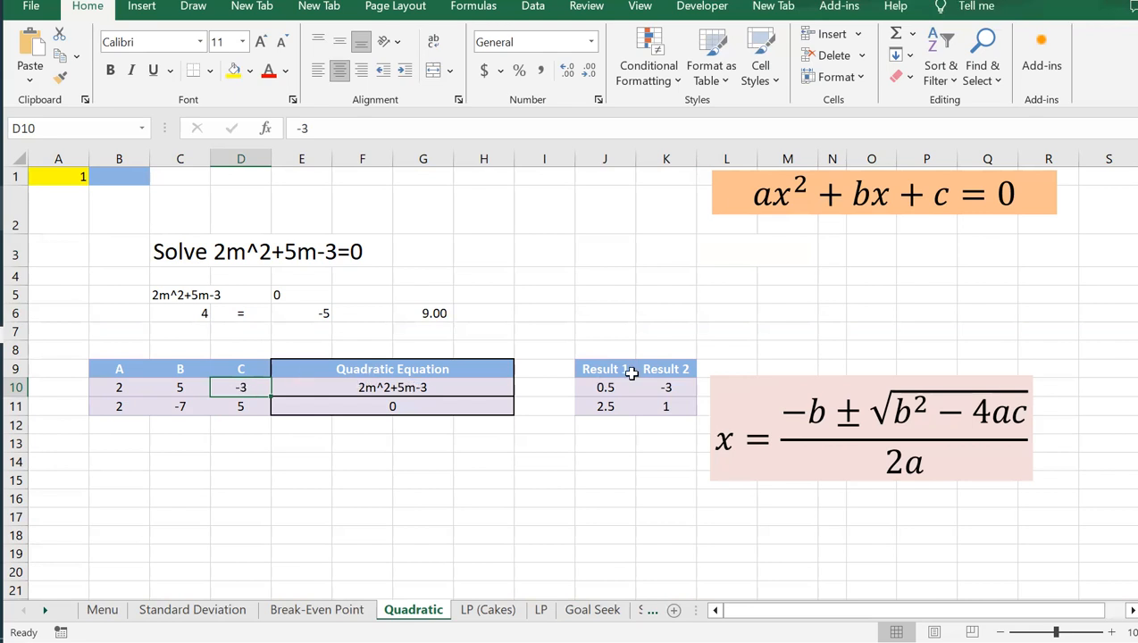
Examine the Result 1 formula in J10, matching its plus sign, SQRT part and divisor with the quadratic formula
{"action": "left_click", "coordinate": [607, 387]}
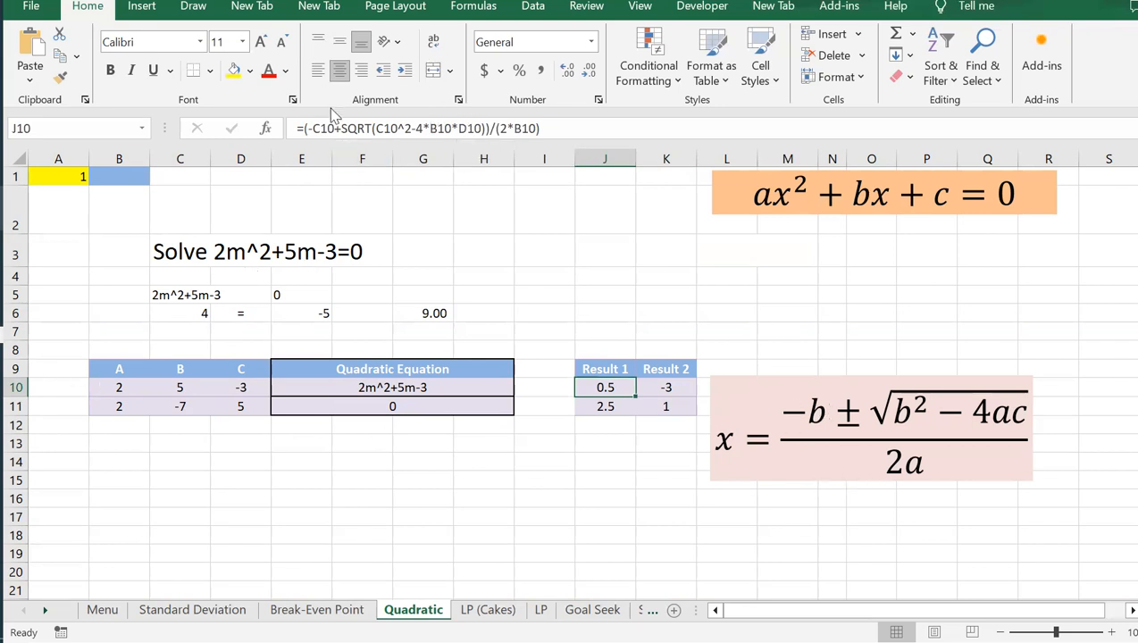
{"action": "left_click", "coordinate": [308, 128]}
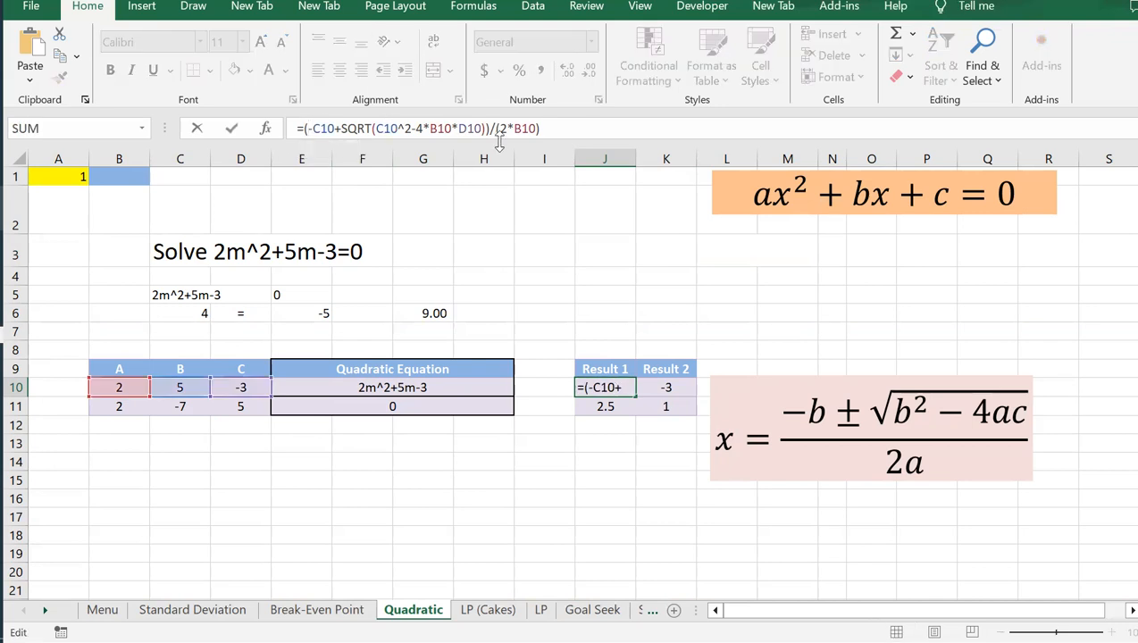
{"action": "left_click", "coordinate": [377, 128]}
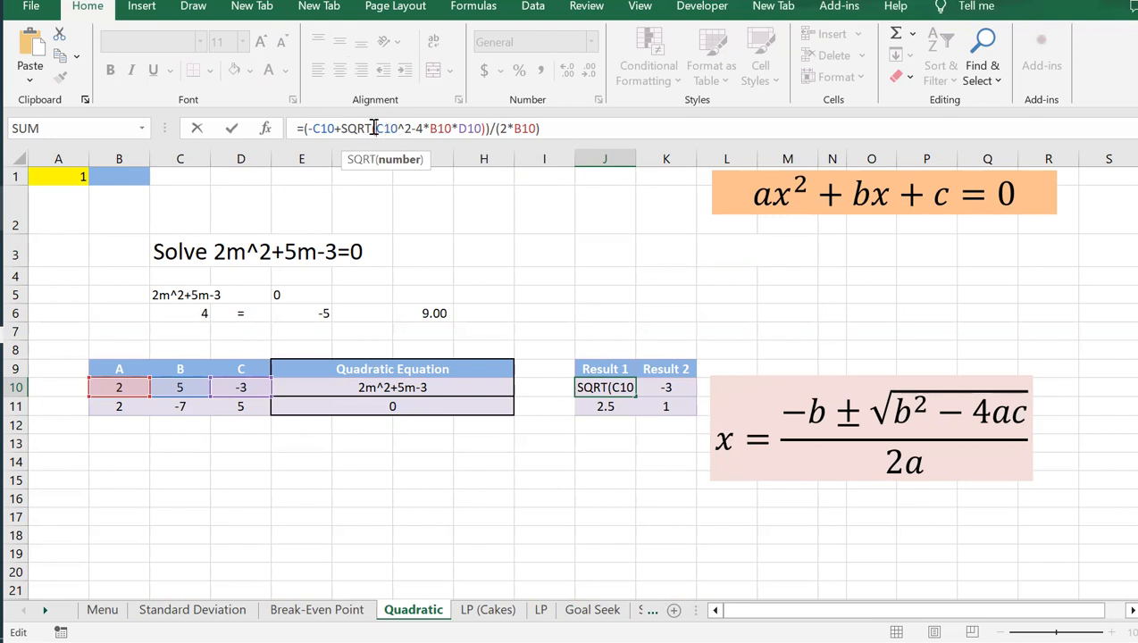
{"action": "left_click", "coordinate": [547, 127]}
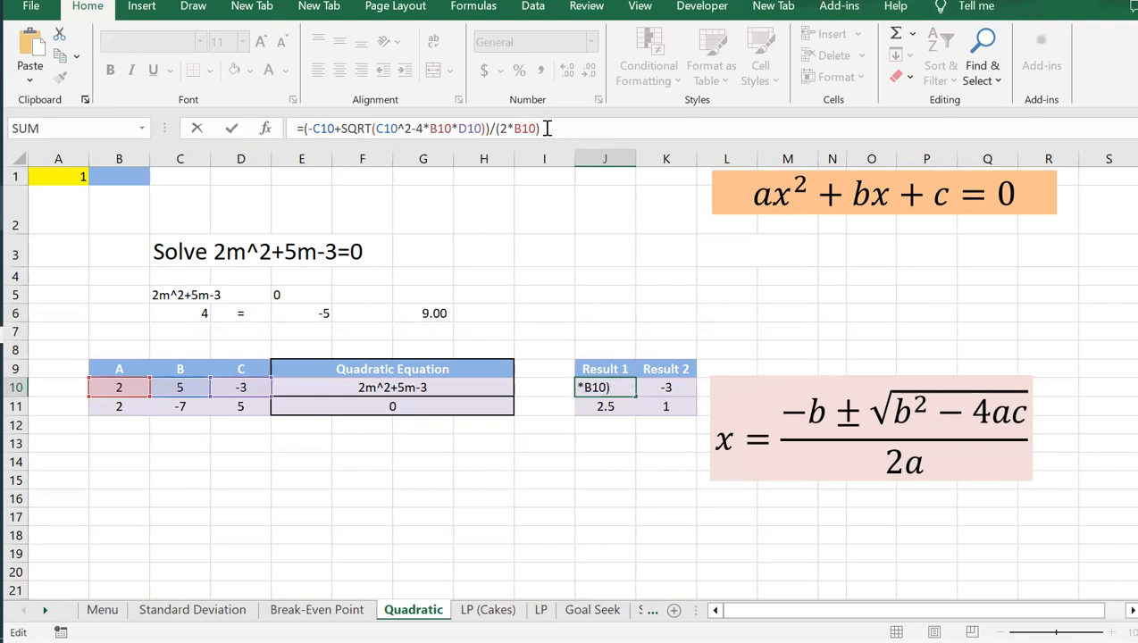
{"action": "key", "text": "Return"}
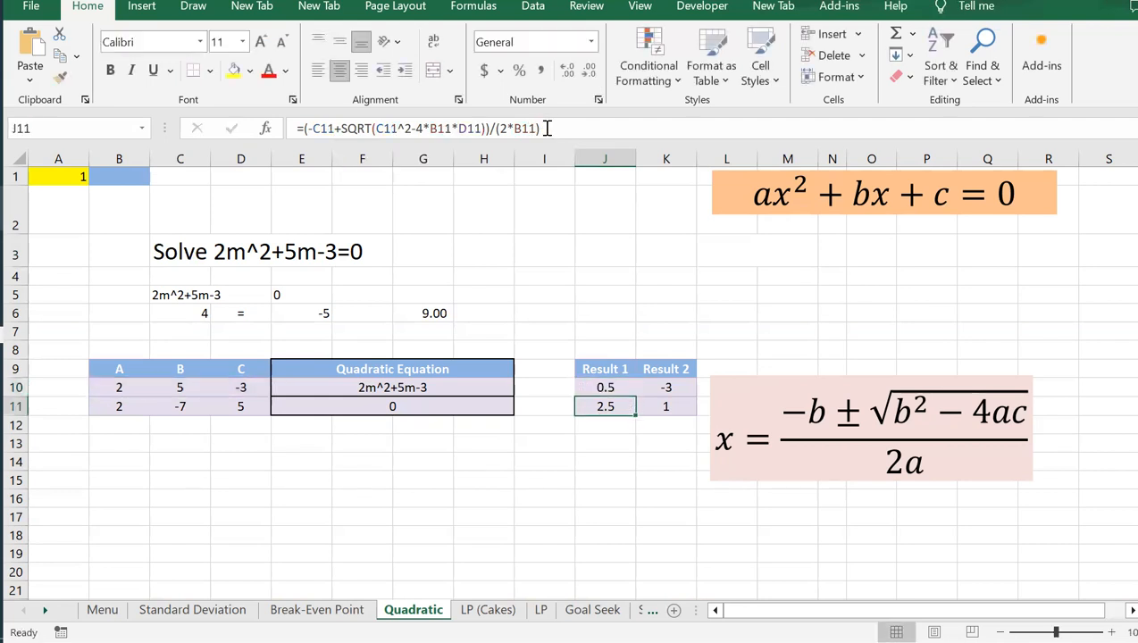
{"action": "left_click", "coordinate": [605, 387]}
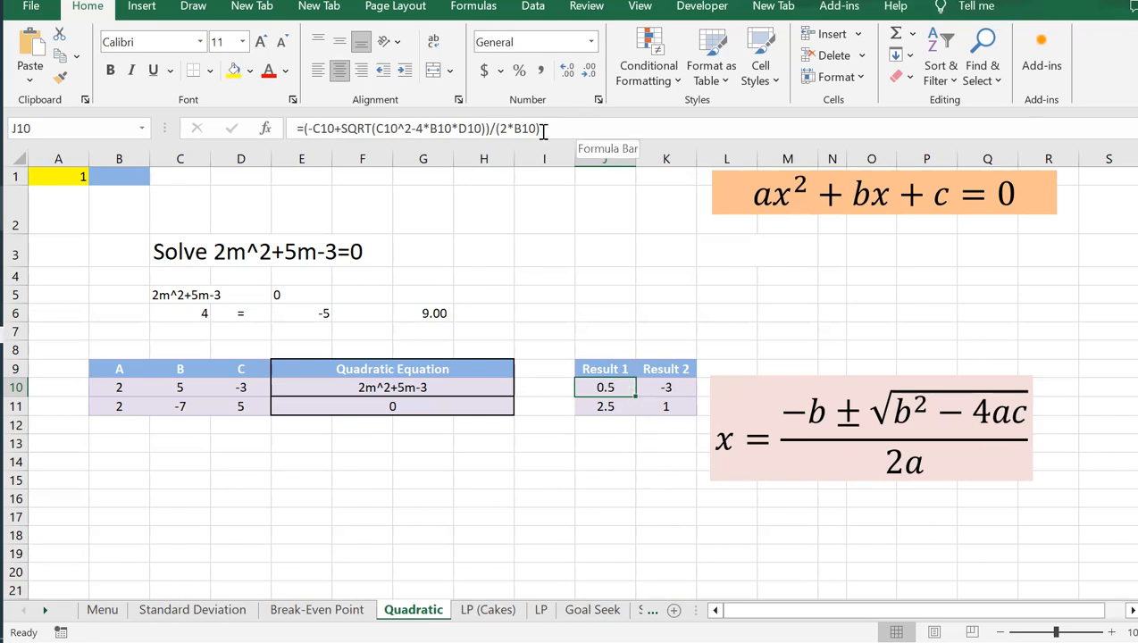
{"action": "left_click", "coordinate": [342, 125]}
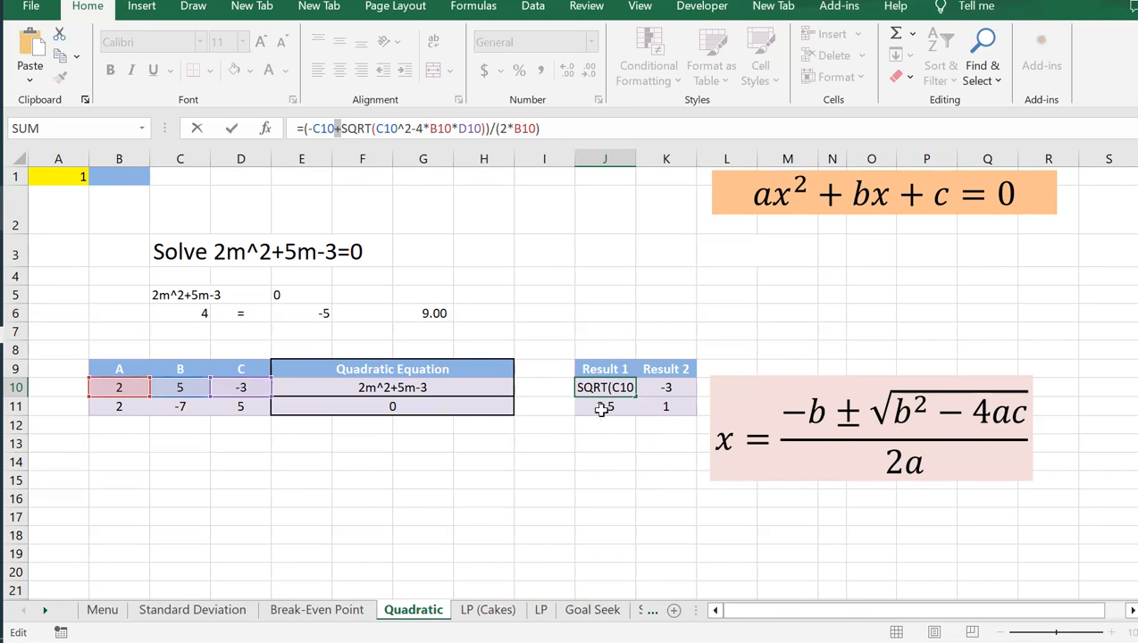
Examine the Result 2 formula in K10 and compare the sign before SQRT with the one in J10
{"action": "left_click", "coordinate": [658, 387]}
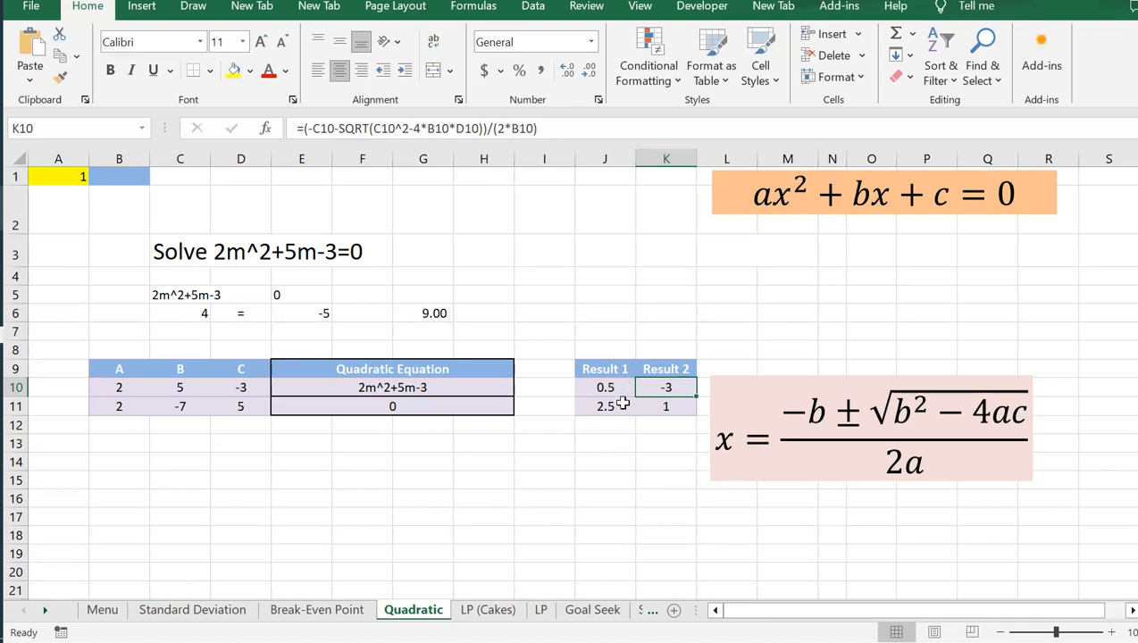
{"action": "left_click_drag", "start_coordinate": [634, 406], "coordinate": [687, 462]}
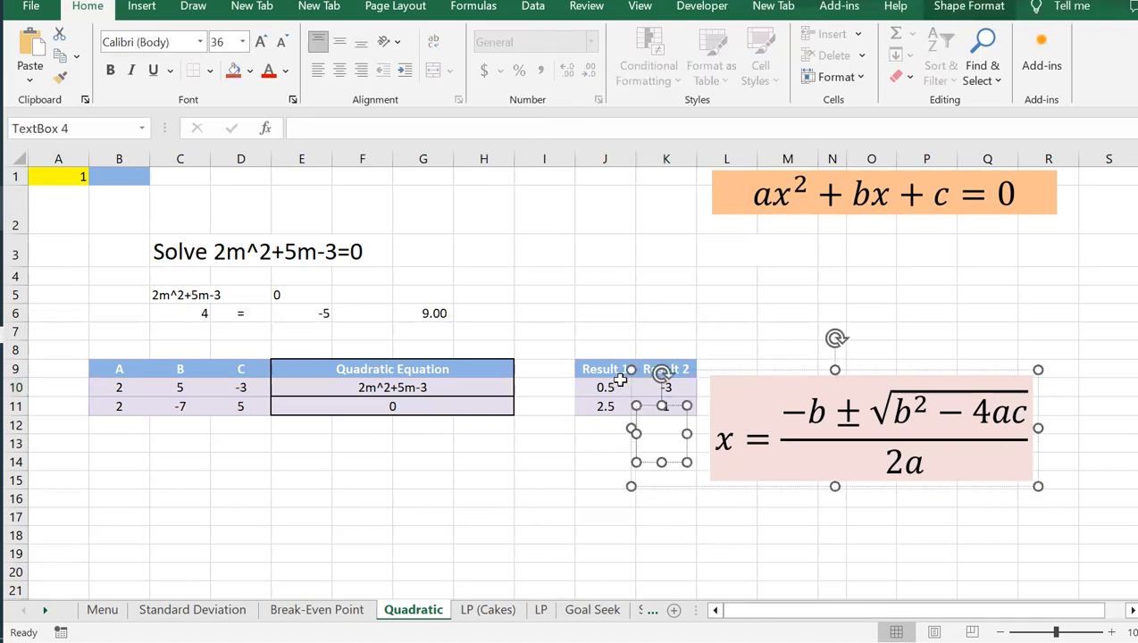
{"action": "left_click", "coordinate": [640, 391]}
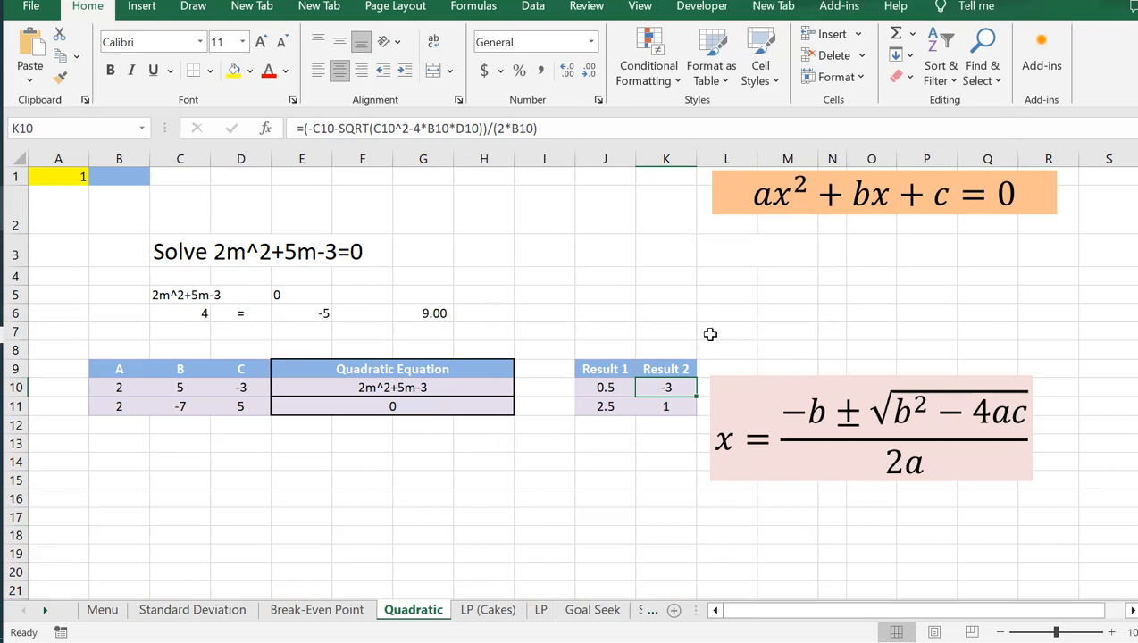
{"action": "left_click", "coordinate": [605, 386]}
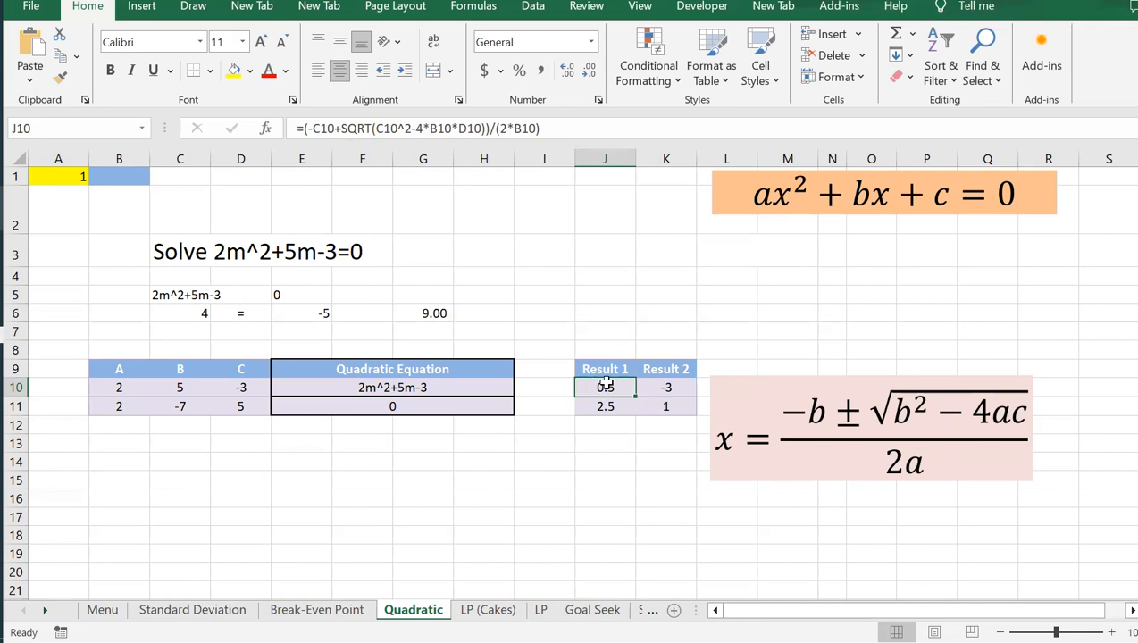
{"action": "left_click", "coordinate": [662, 385]}
{"action": "left_click", "coordinate": [600, 386]}
{"action": "left_click", "coordinate": [669, 388]}
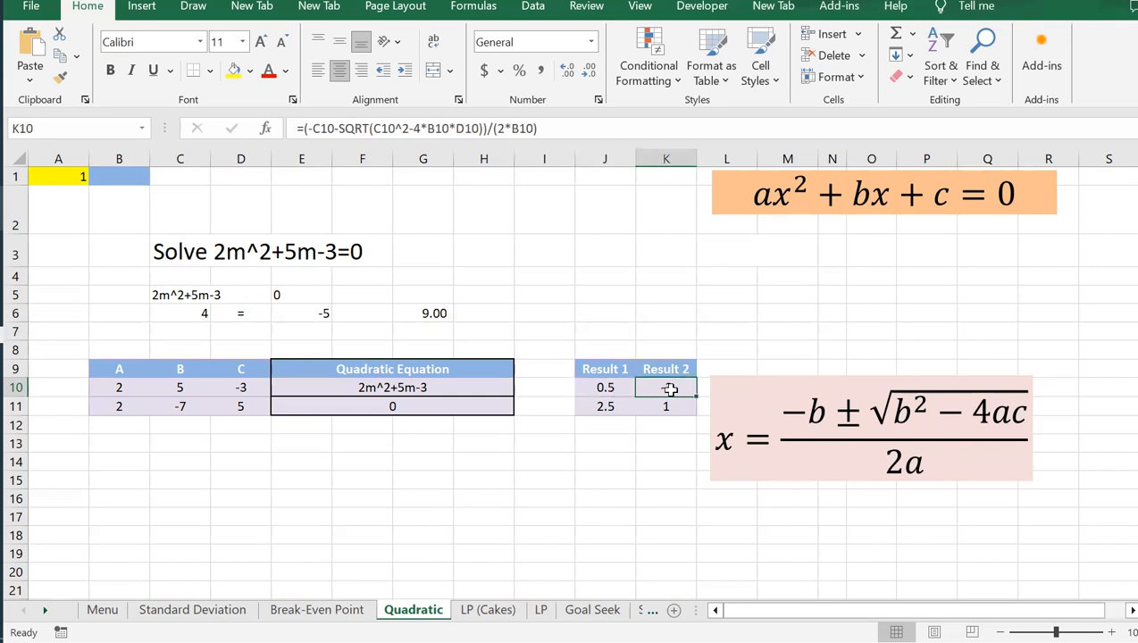
{"action": "left_click", "coordinate": [340, 128]}
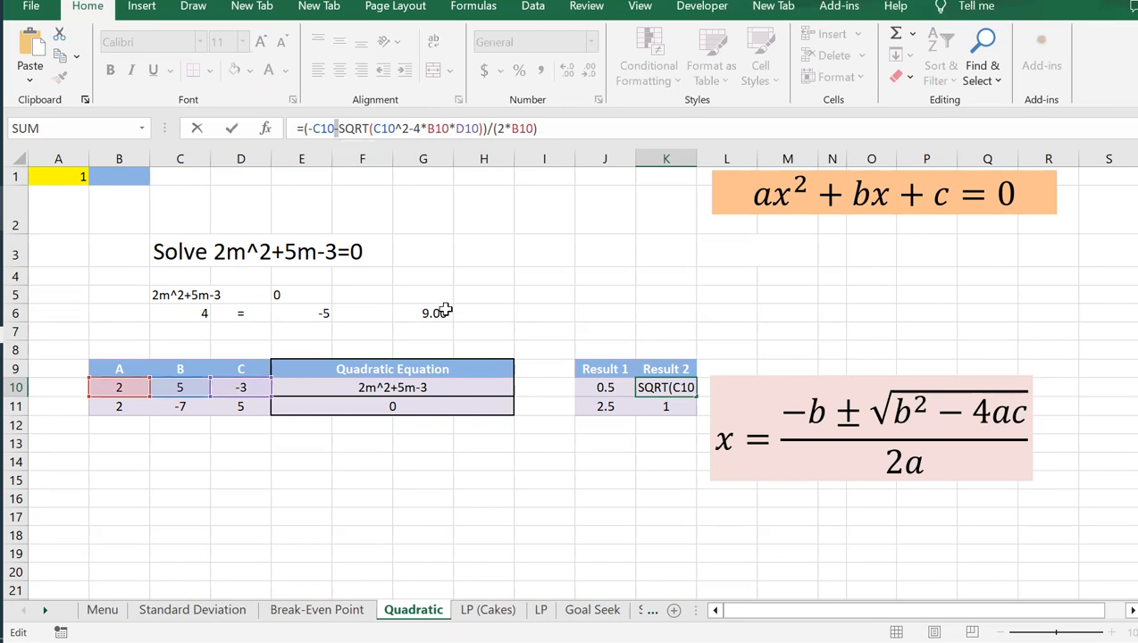
{"action": "key", "text": "Escape"}
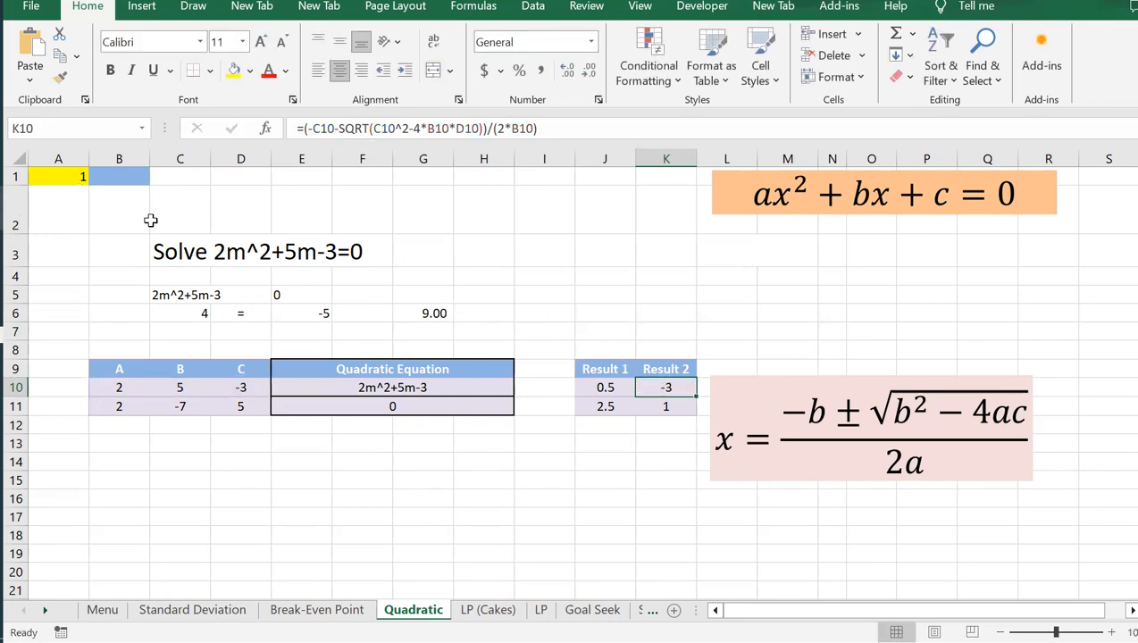
Try Goal Seek on cell G6 with a target value of 0 by changing cell A1, and discard the solution
{"action": "left_click", "coordinate": [440, 312]}
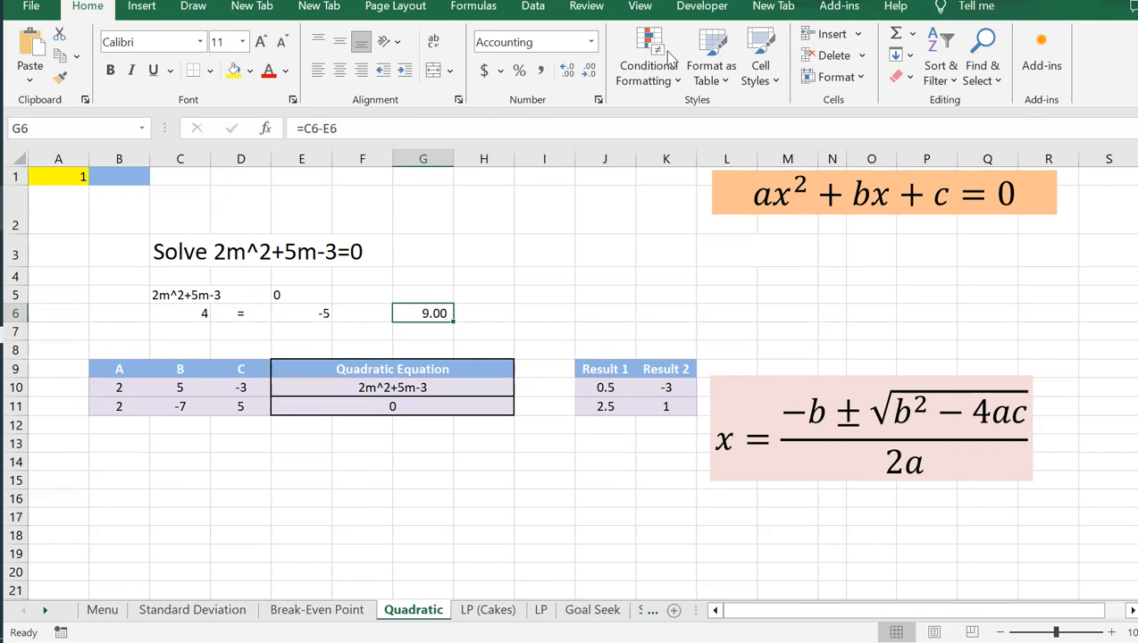
{"action": "left_click", "coordinate": [532, 9]}
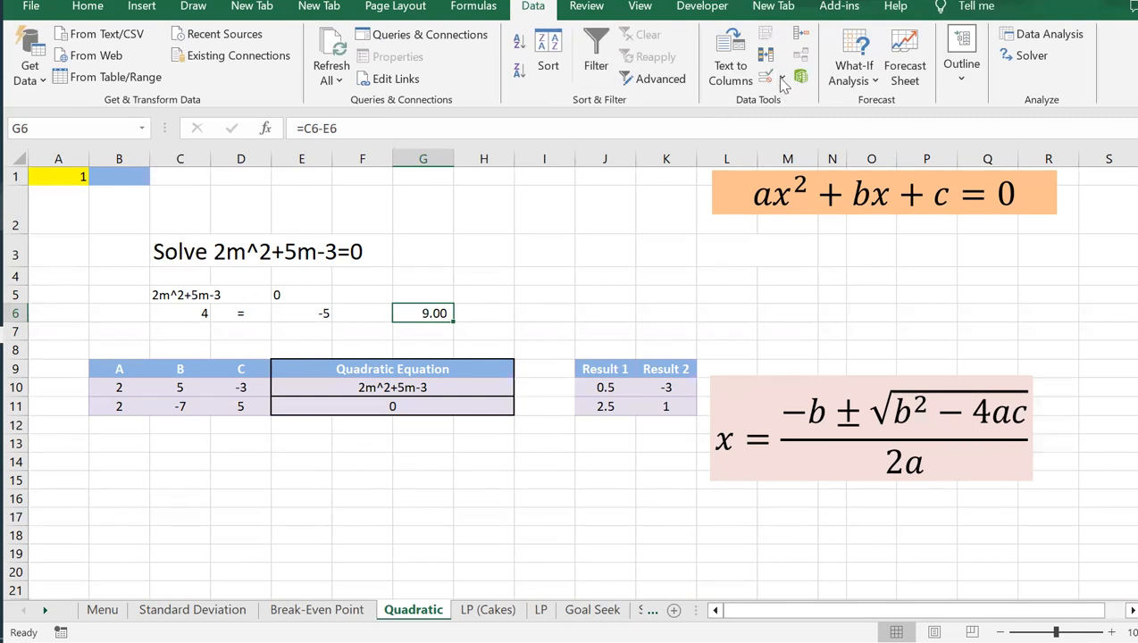
{"action": "left_click", "coordinate": [849, 90]}
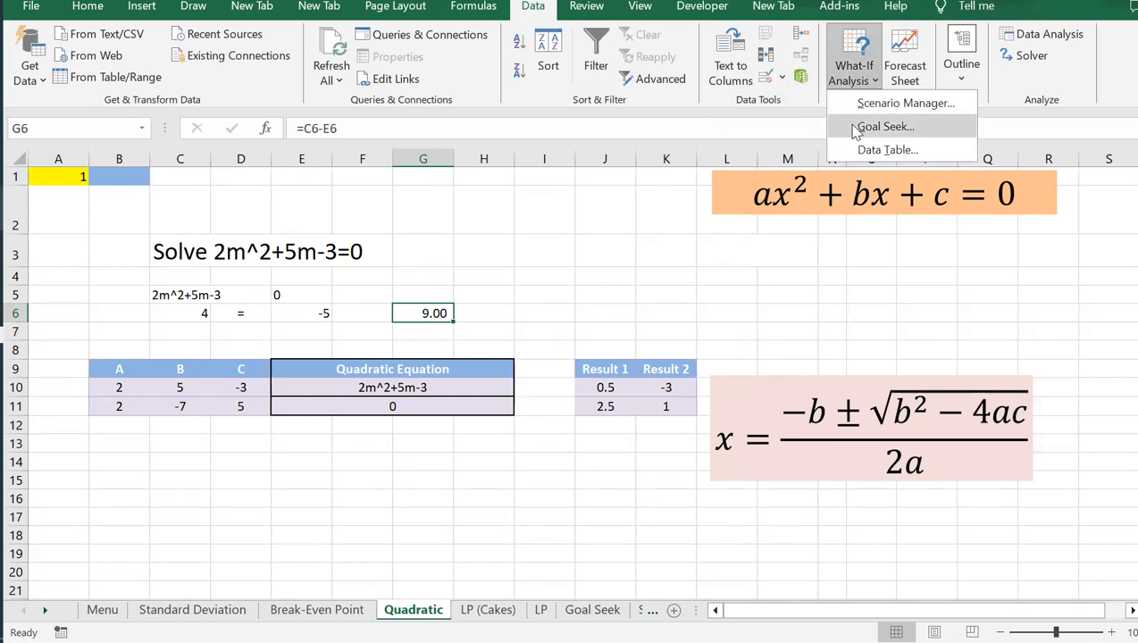
{"action": "left_click", "coordinate": [855, 128]}
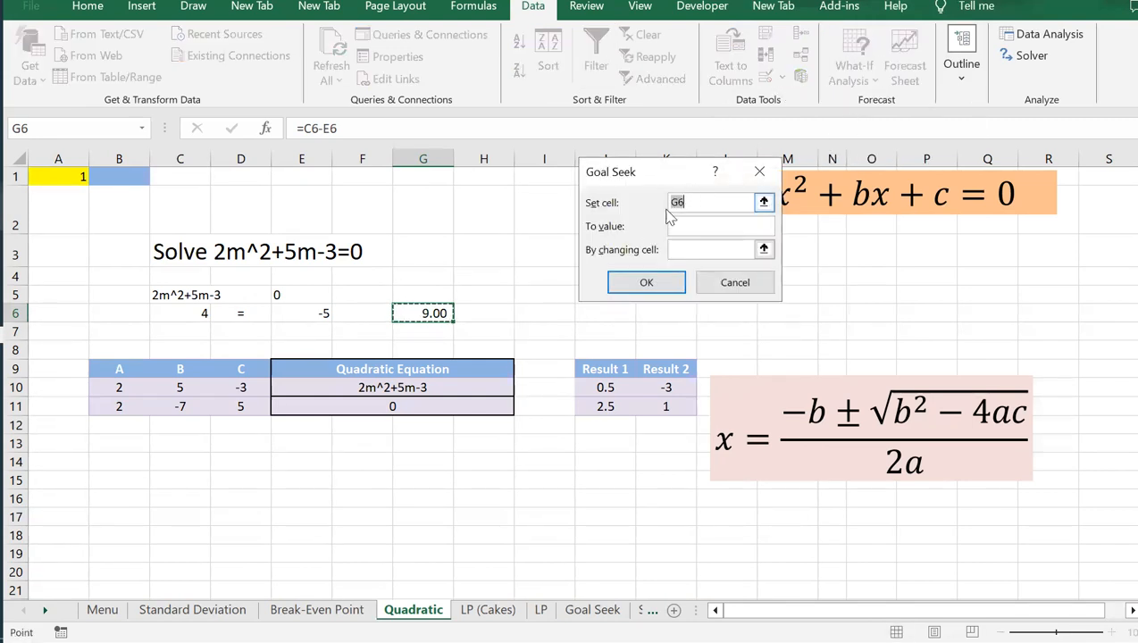
{"action": "left_click", "coordinate": [427, 313]}
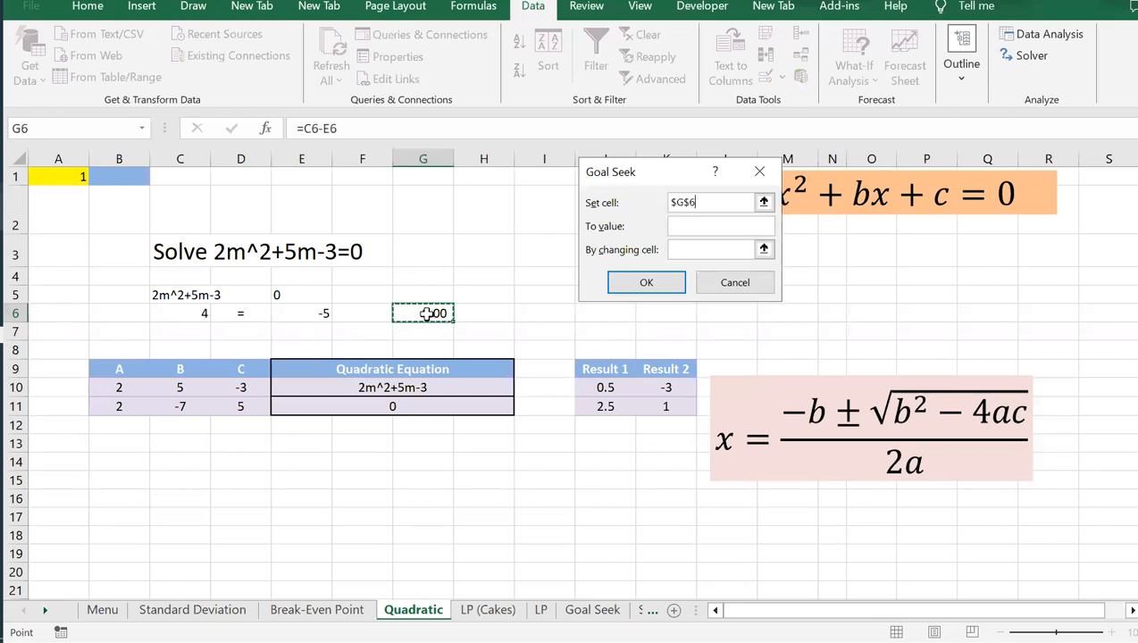
{"action": "left_click", "coordinate": [692, 225]}
{"action": "left_click", "coordinate": [704, 243]}
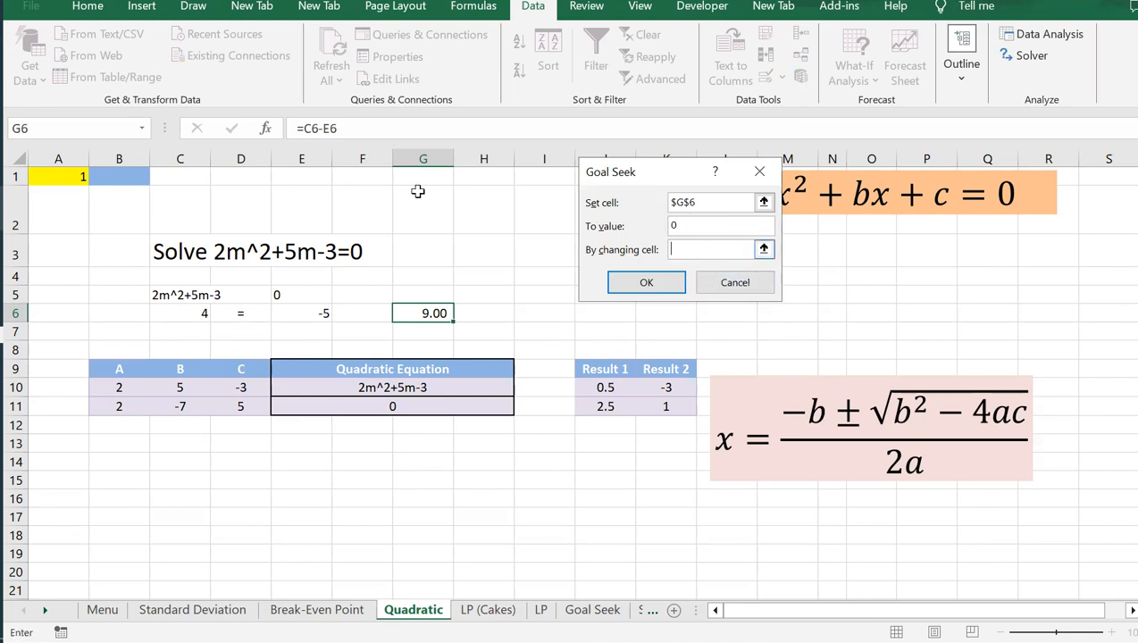
{"action": "left_click", "coordinate": [48, 177]}
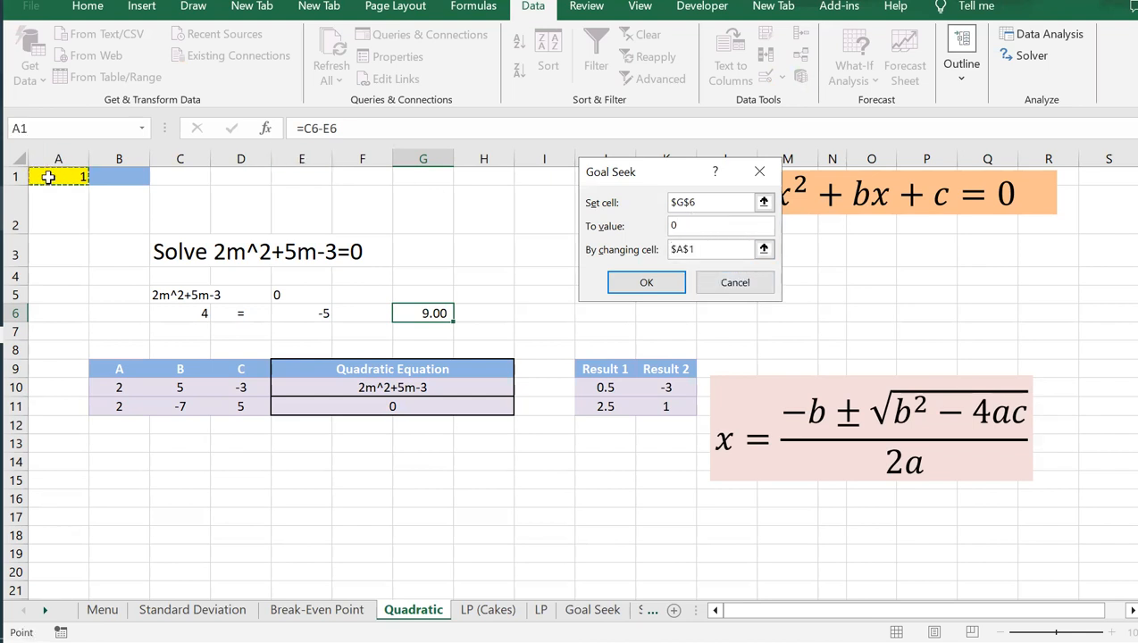
{"action": "left_click", "coordinate": [646, 283]}
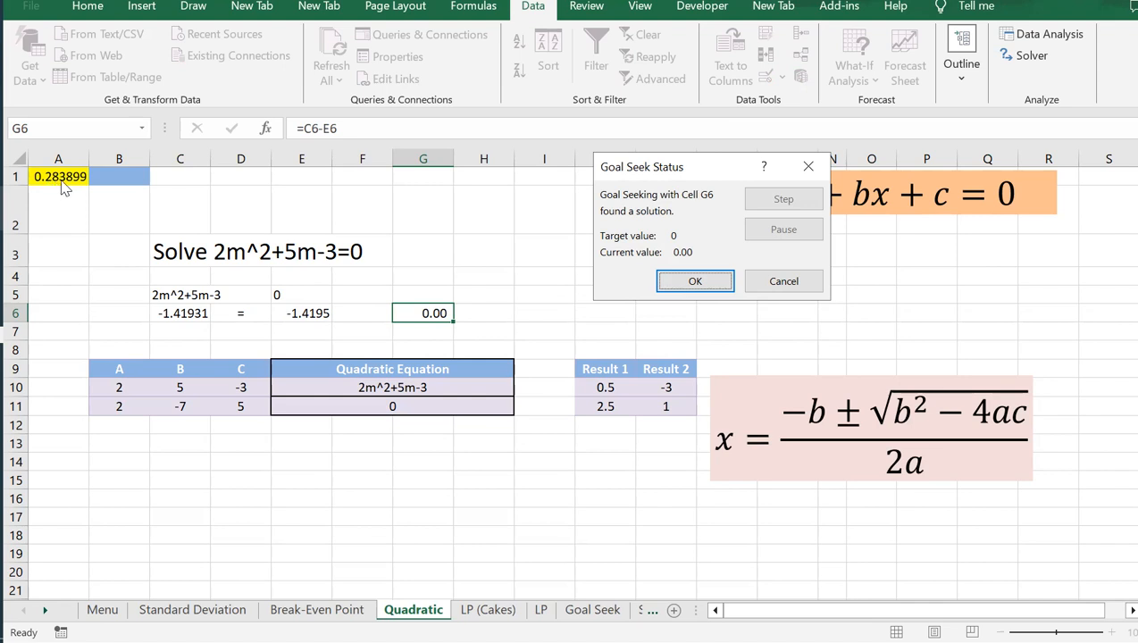
{"action": "left_click", "coordinate": [769, 282]}
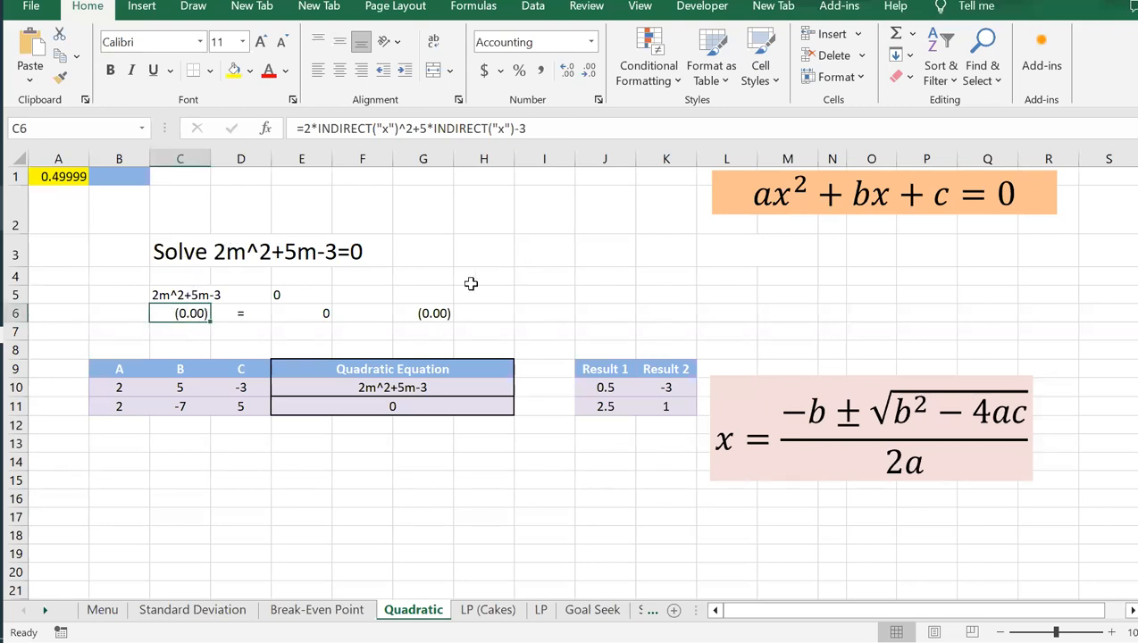
Check the contents of C6, E6 and G6 to review how the difference between both sides is calculated
{"action": "left_click", "coordinate": [436, 312]}
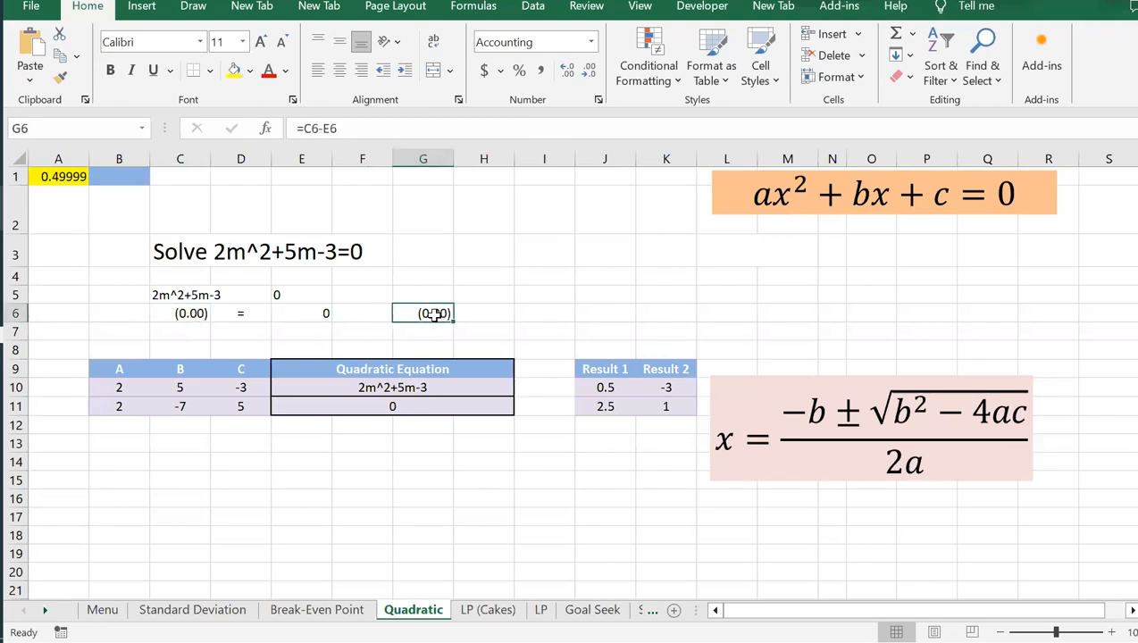
{"action": "left_click", "coordinate": [195, 314]}
{"action": "left_click", "coordinate": [425, 310]}
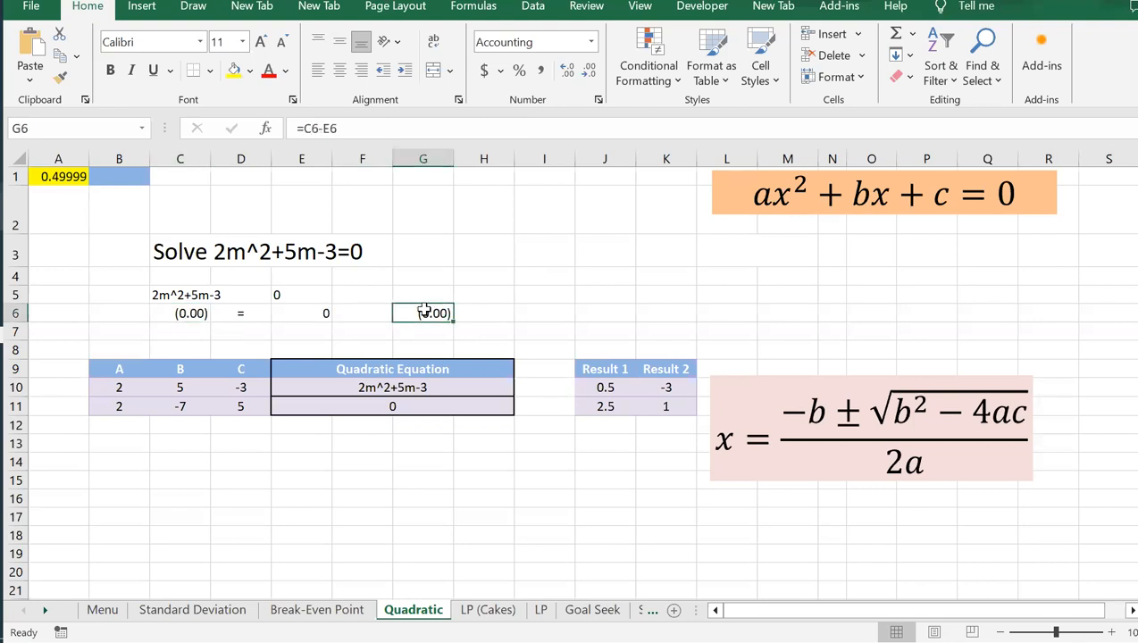
{"action": "left_click", "coordinate": [310, 314]}
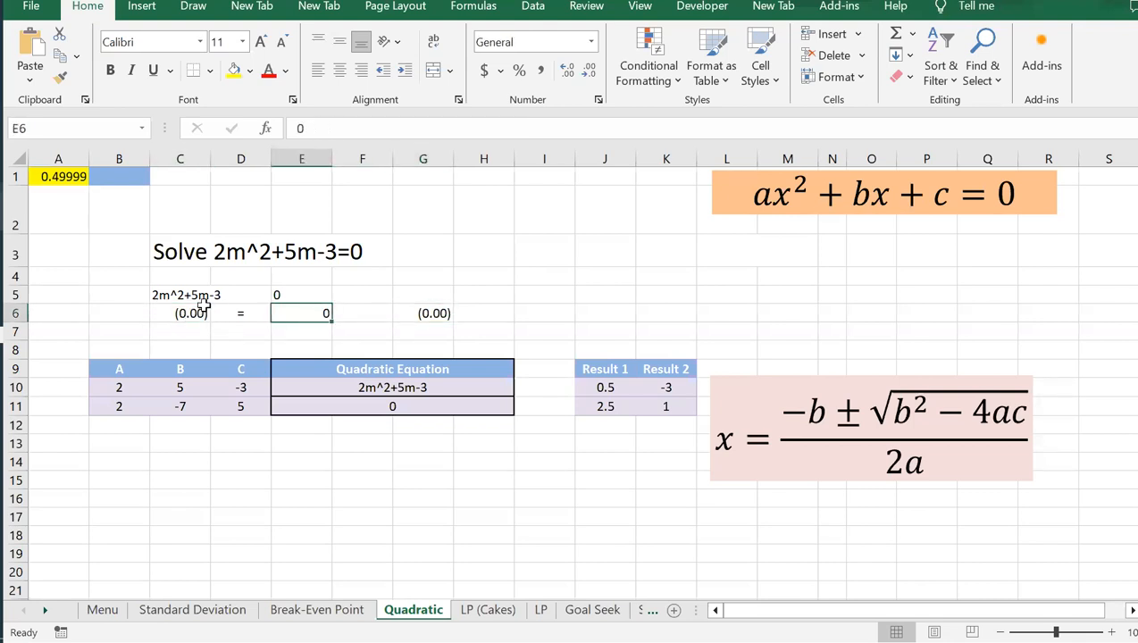
Review the formulas in E5, C6 and G6 to see how each side of the equation and their difference are calculated
{"action": "left_click", "coordinate": [302, 294]}
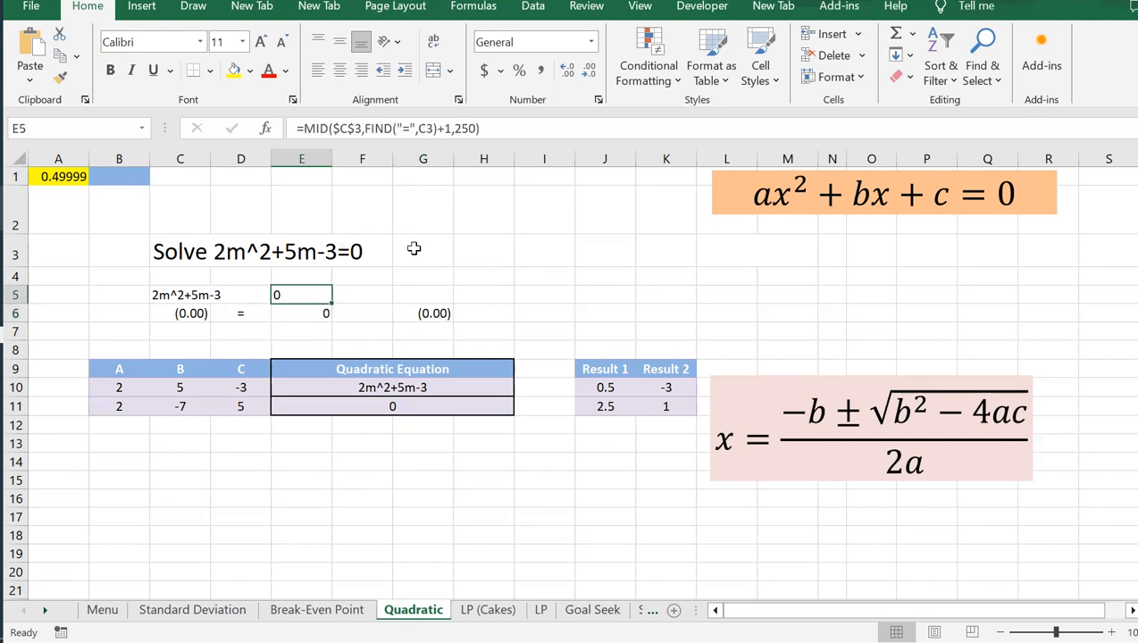
{"action": "left_click", "coordinate": [187, 308]}
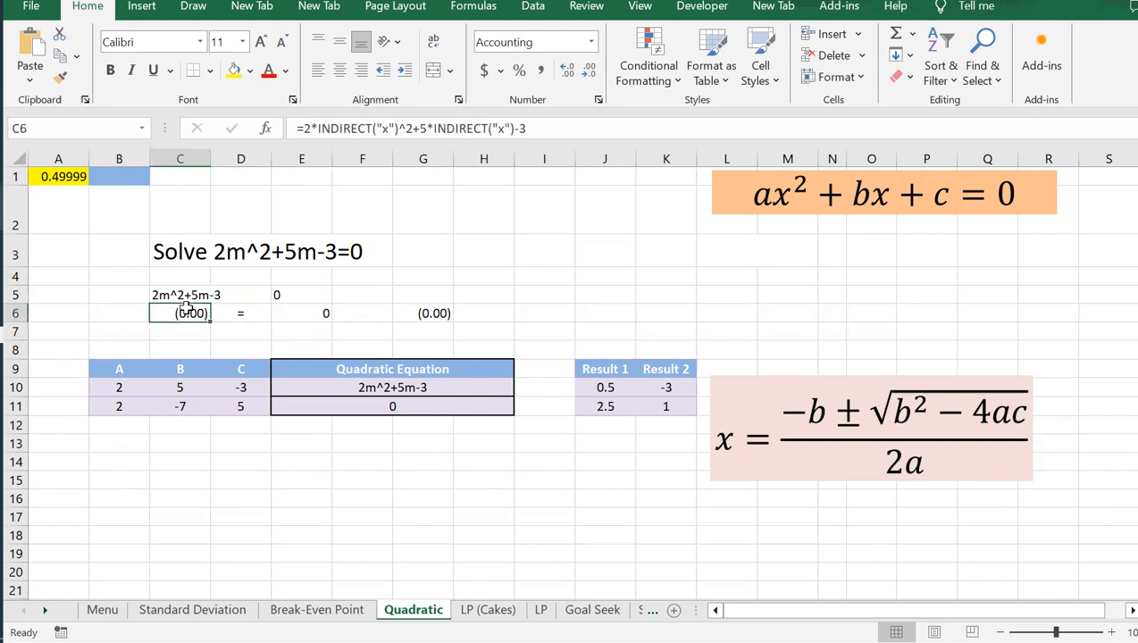
{"action": "left_click", "coordinate": [433, 313]}
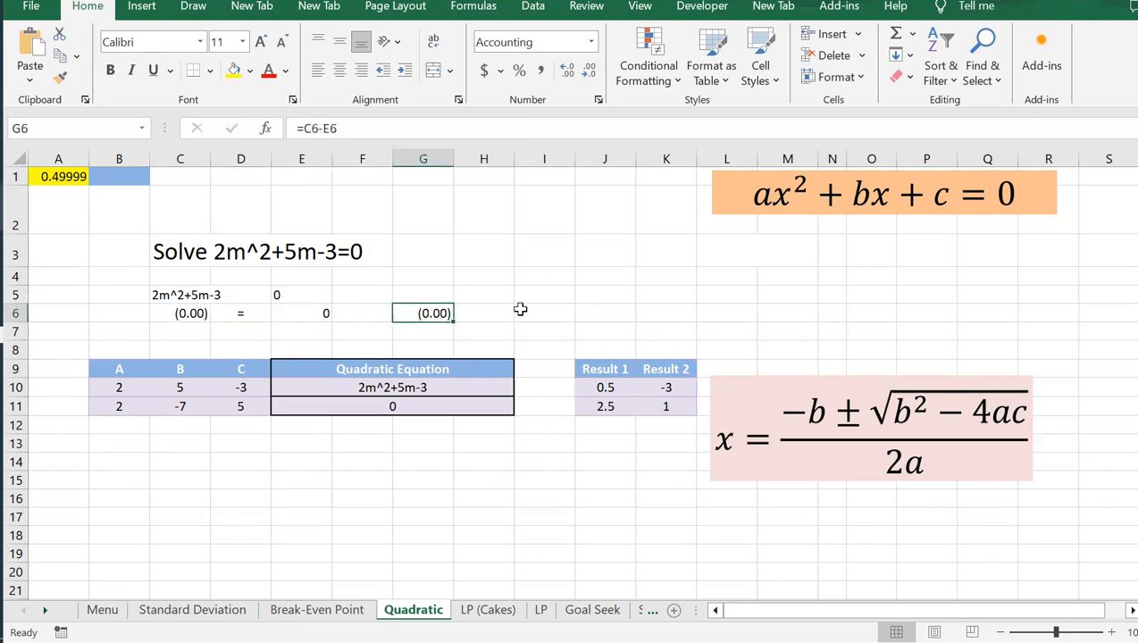
{"action": "left_click", "coordinate": [164, 309]}
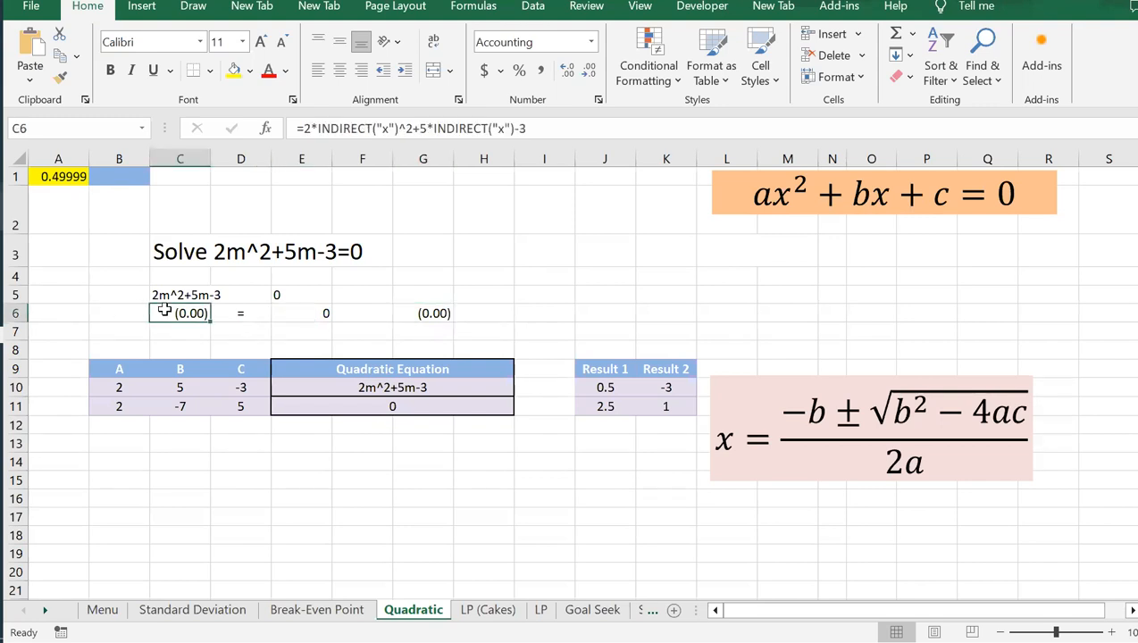
{"action": "left_click", "coordinate": [422, 313]}
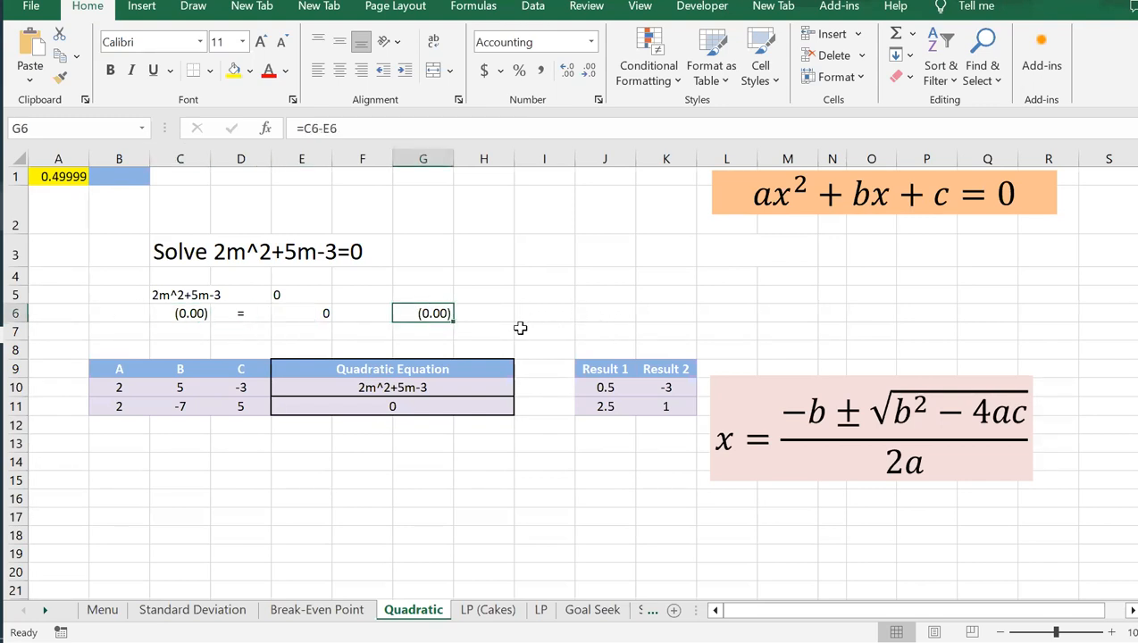
{"action": "left_click", "coordinate": [540, 312]}
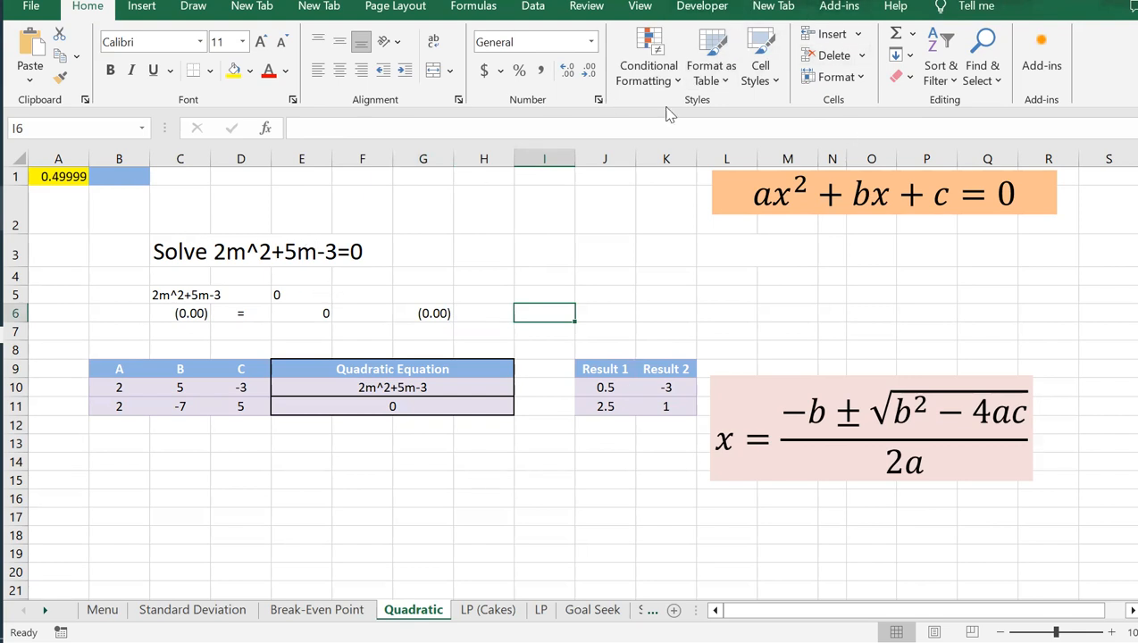
Set the x value in A1 to -1 and check the left-side formula in C6
{"action": "left_click", "coordinate": [71, 176]}
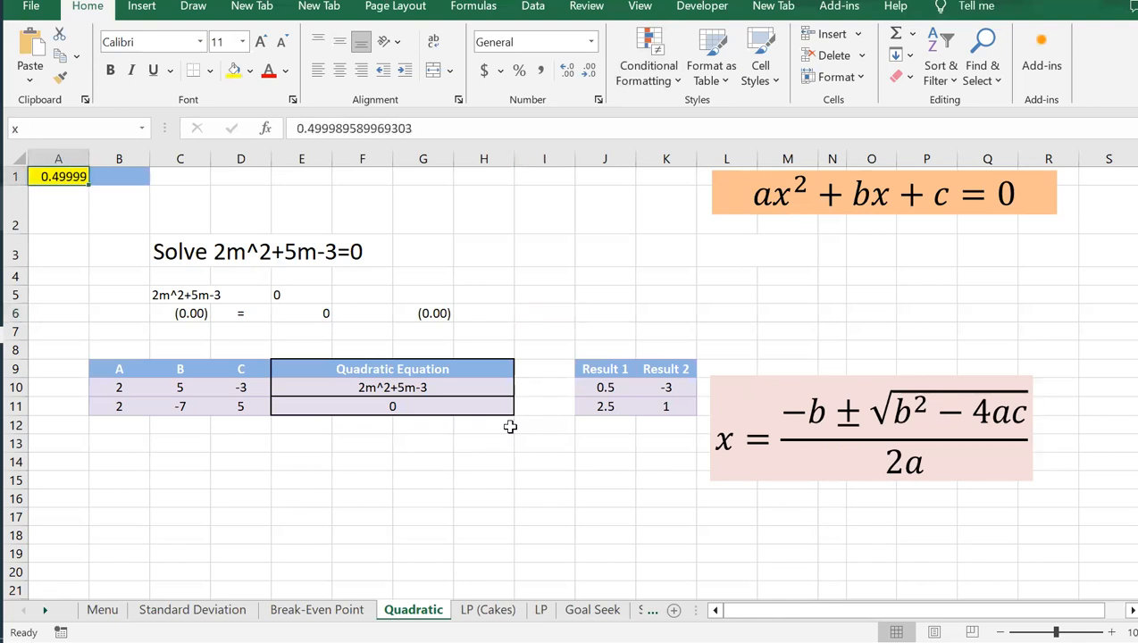
{"action": "type", "text": "-1"}
{"action": "key", "text": "Return"}
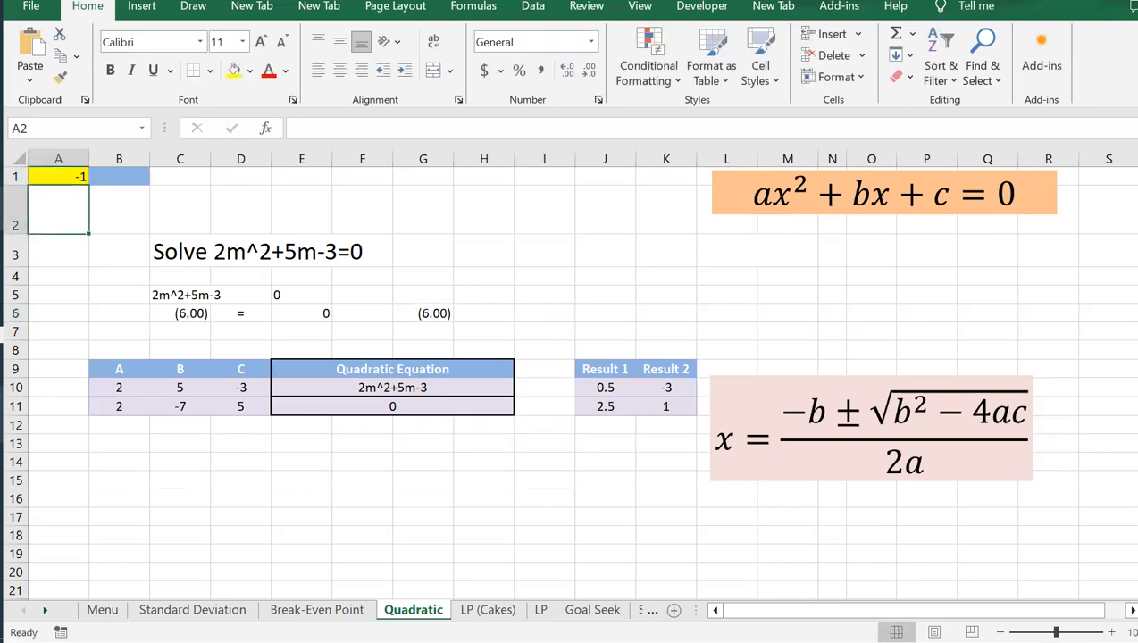
{"action": "left_click", "coordinate": [196, 314]}
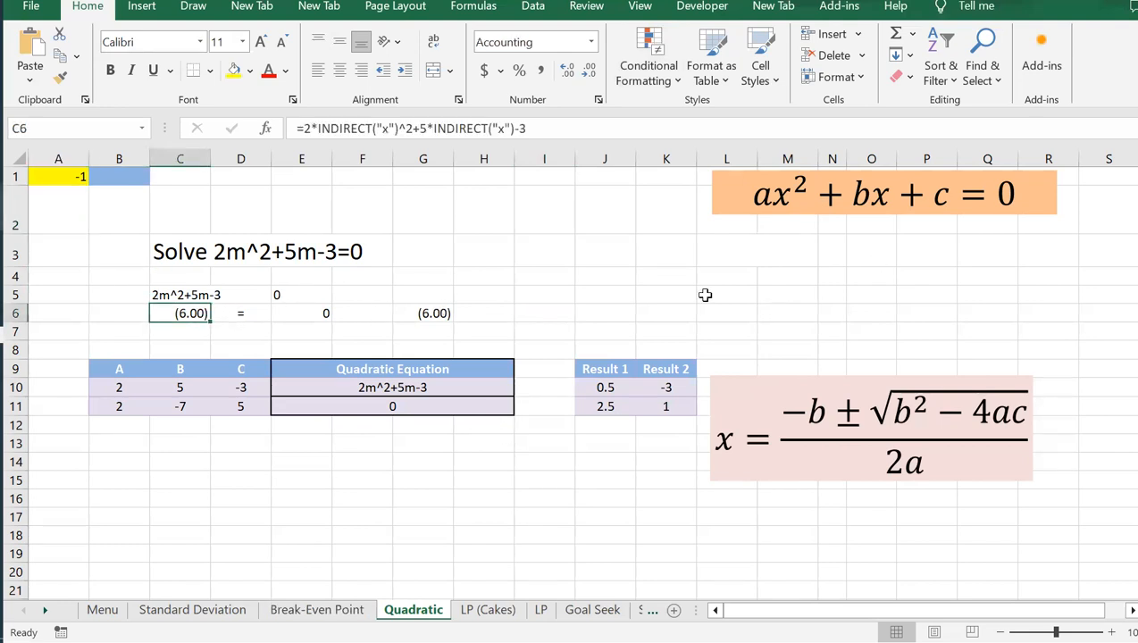
Run Goal Seek to bring C6 to 0 by changing cell A1, and keep the solution
{"action": "left_click", "coordinate": [496, 312]}
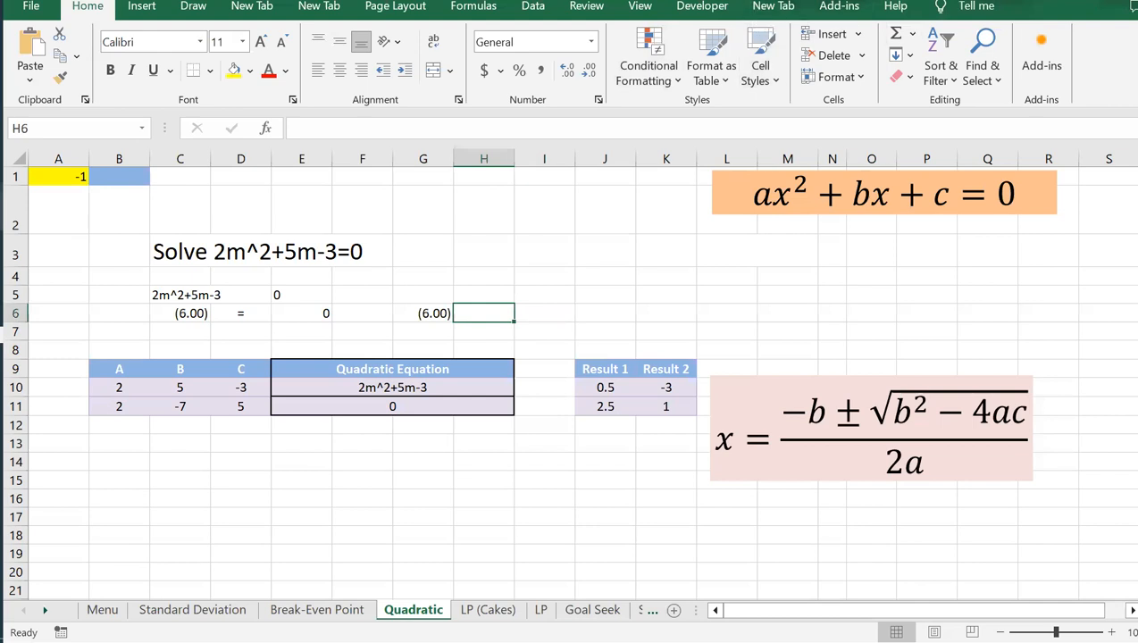
{"action": "left_click", "coordinate": [532, 7]}
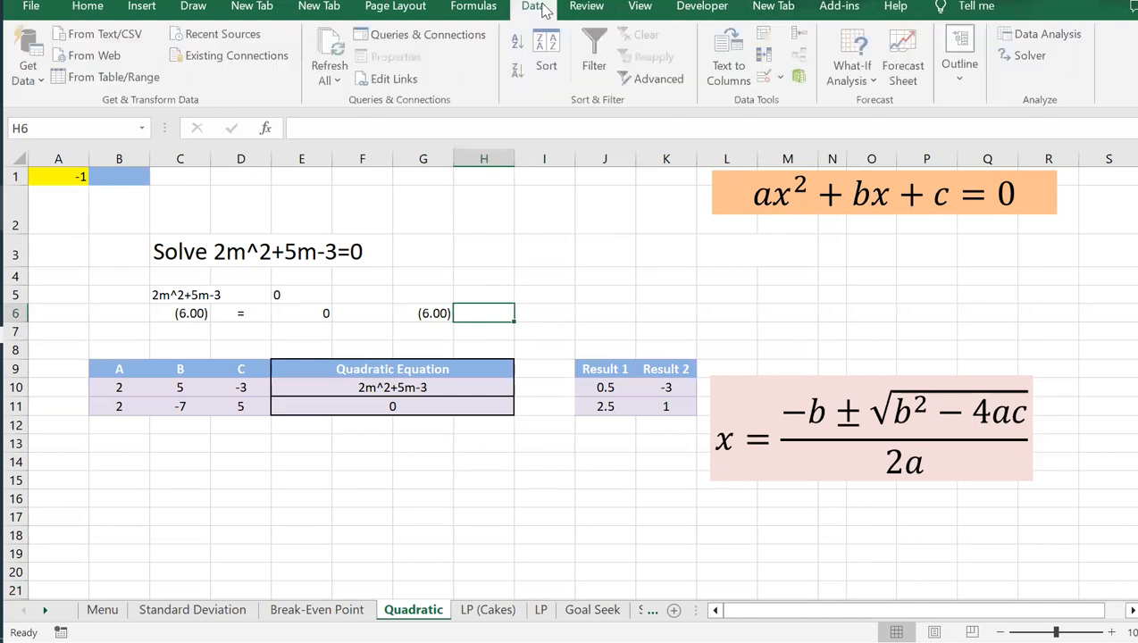
{"action": "left_click", "coordinate": [856, 80]}
{"action": "left_click", "coordinate": [896, 196]}
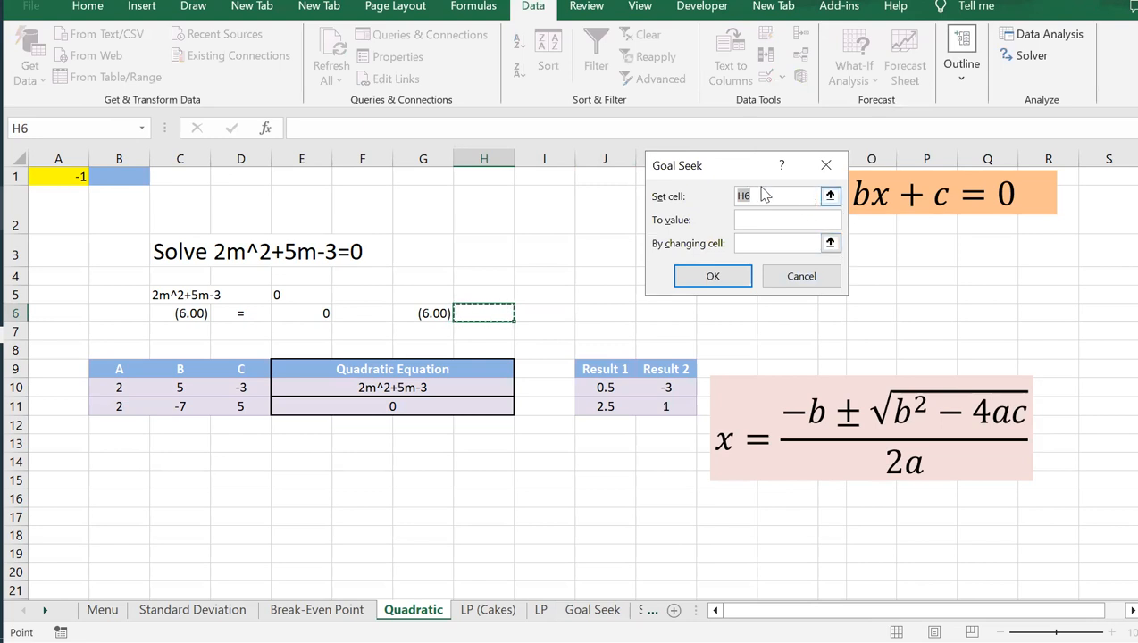
{"action": "left_click", "coordinate": [199, 312]}
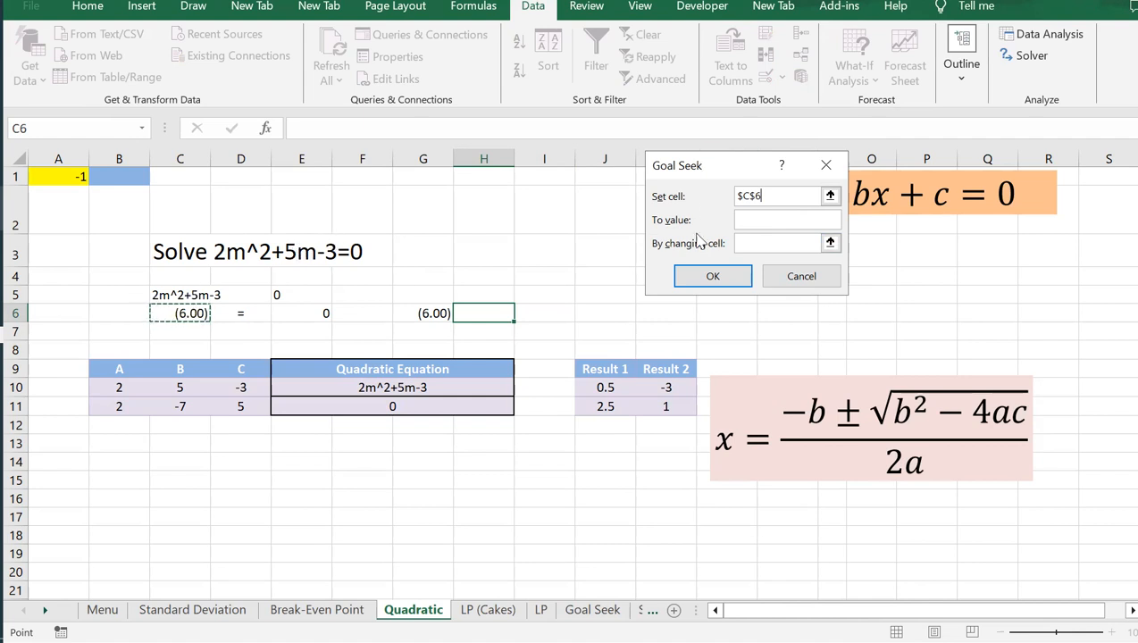
{"action": "left_click", "coordinate": [756, 218]}
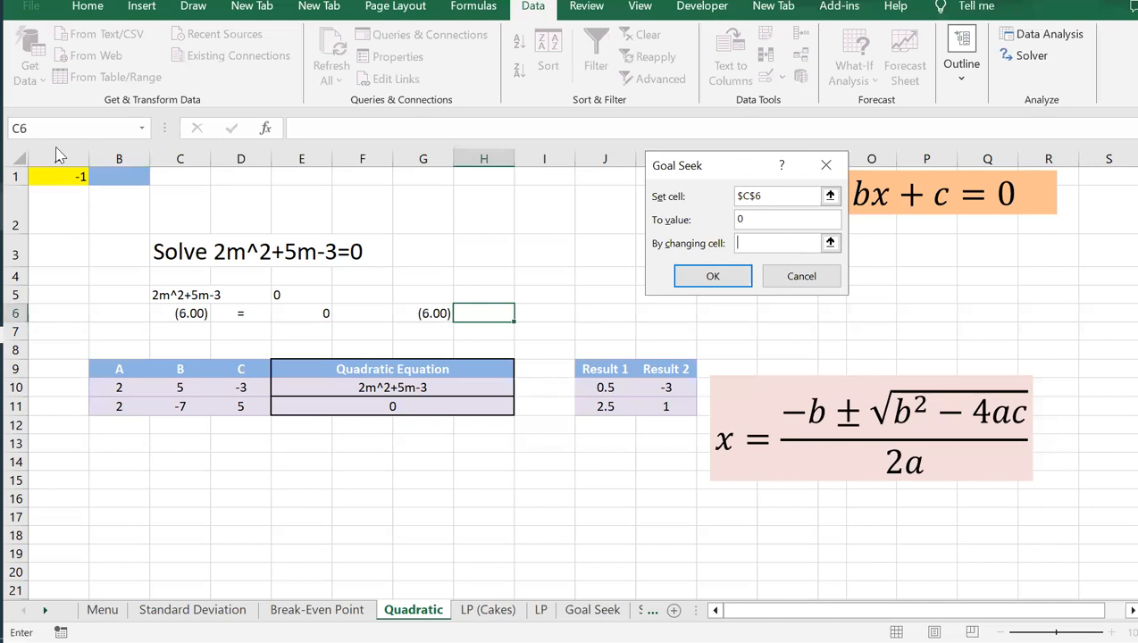
{"action": "left_click", "coordinate": [54, 176]}
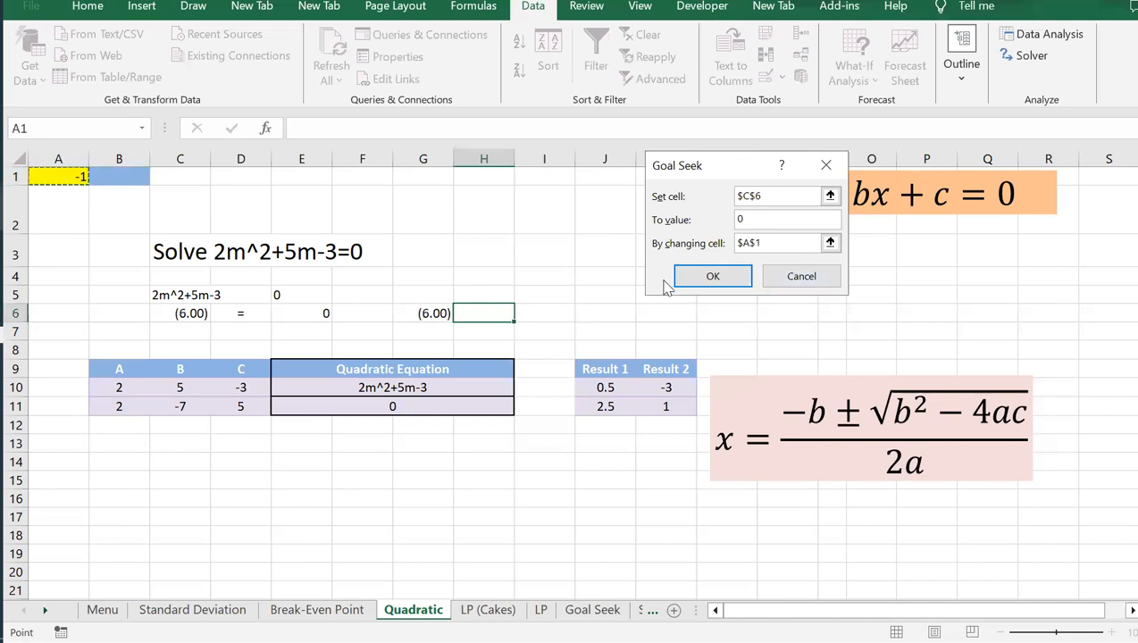
{"action": "left_click", "coordinate": [698, 276]}
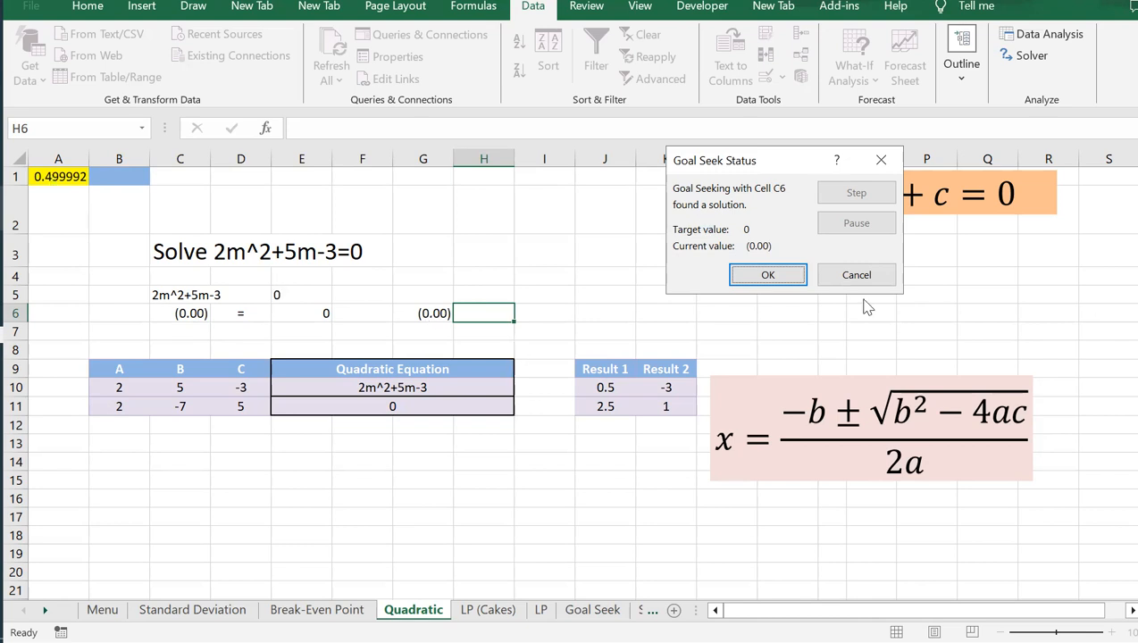
{"action": "left_click", "coordinate": [769, 277]}
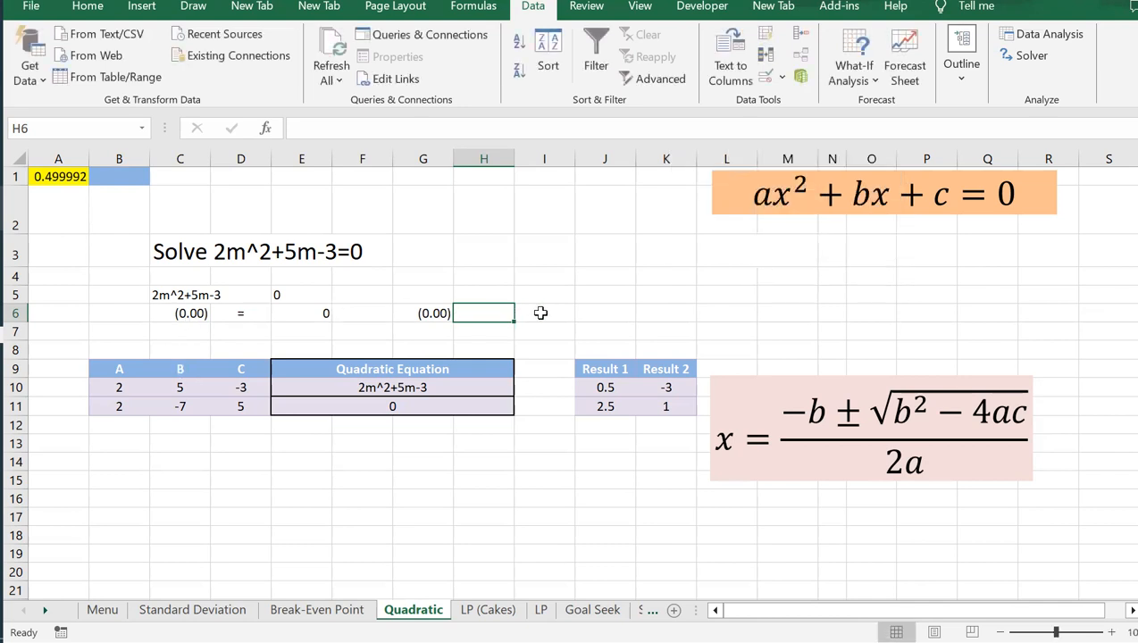
Test the Result 2 root from K10 by setting A1 to -3, and inspect the expression in C5 and C6
{"action": "left_click", "coordinate": [597, 385]}
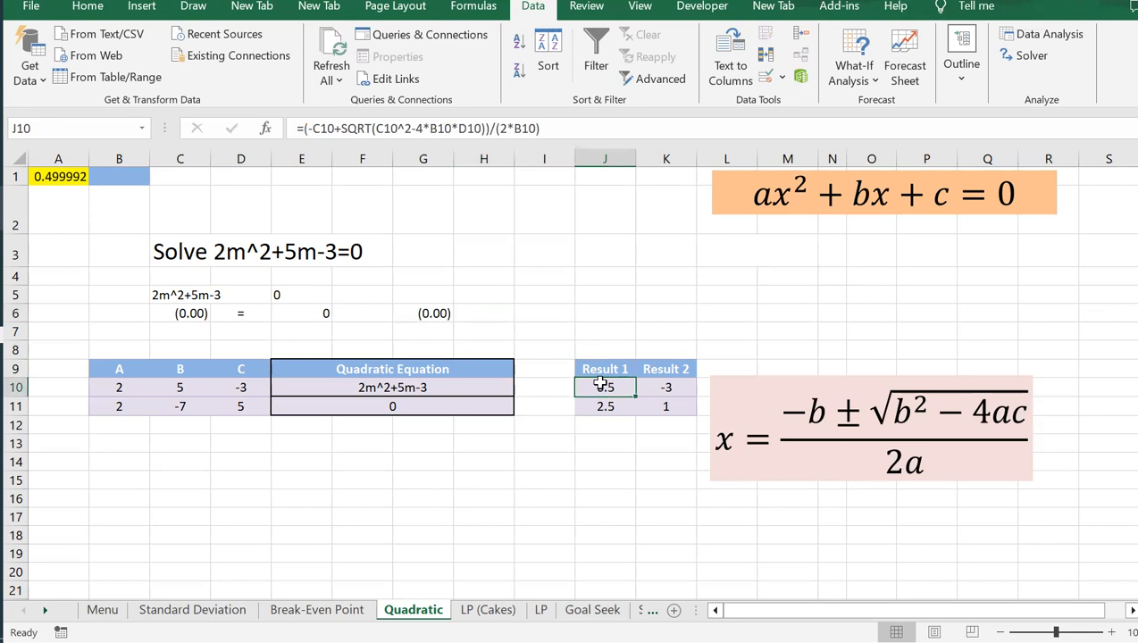
{"action": "left_click", "coordinate": [667, 388]}
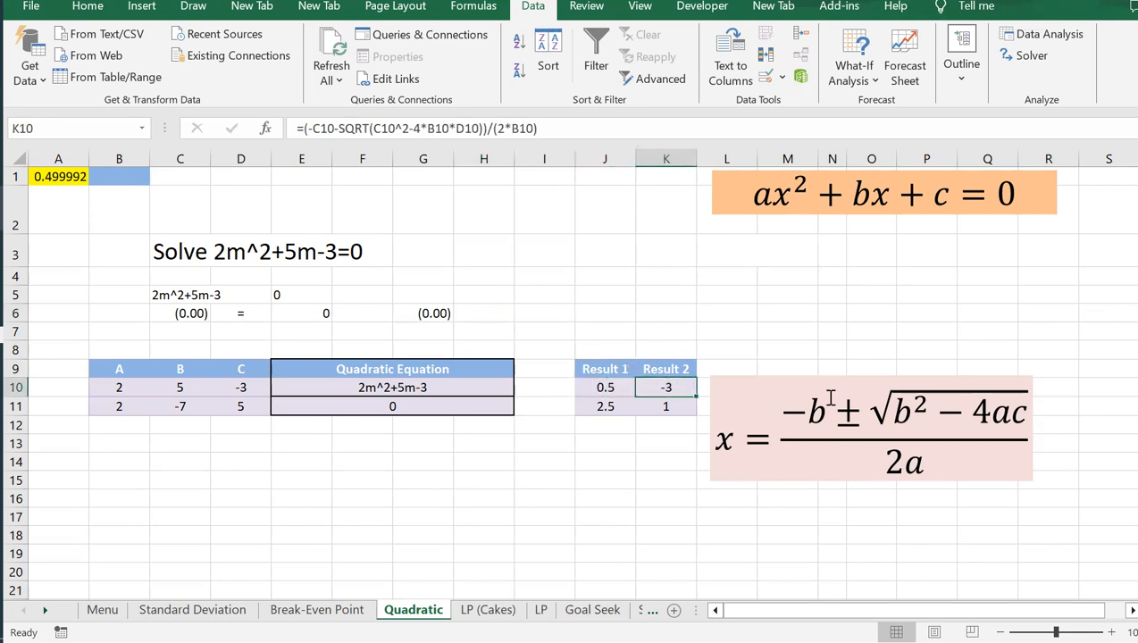
{"action": "left_click", "coordinate": [39, 176]}
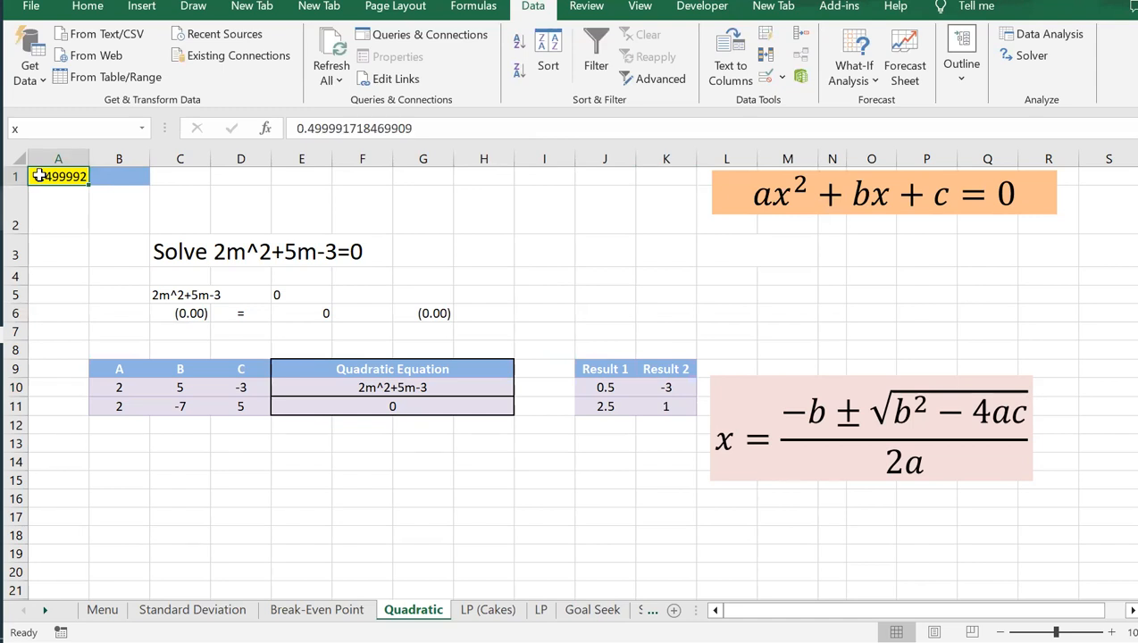
{"action": "type", "text": "-3"}
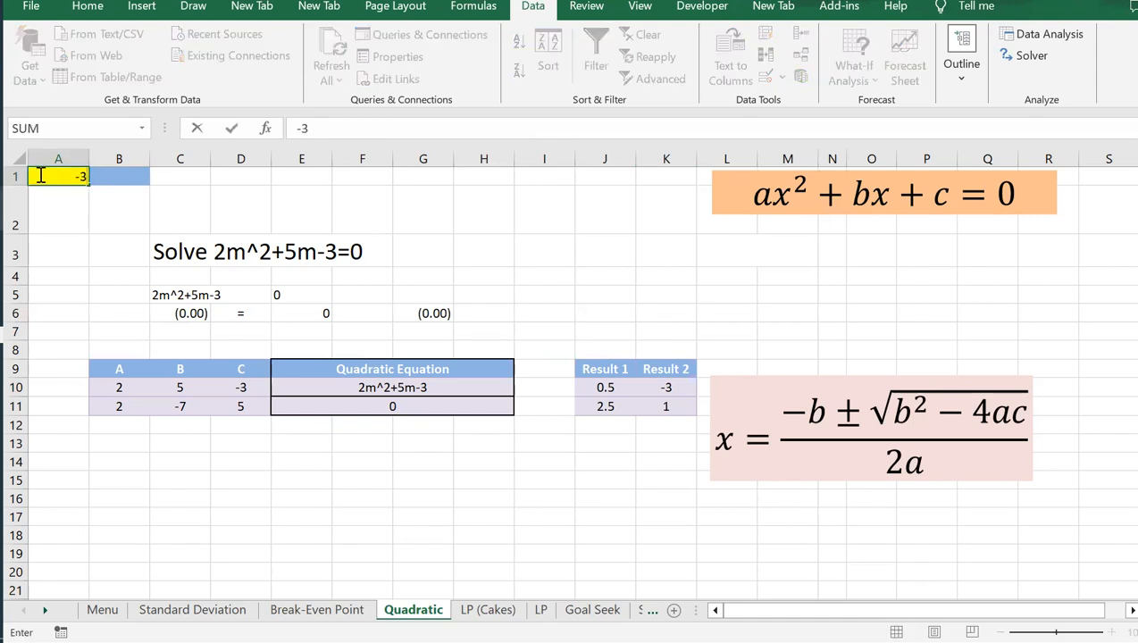
{"action": "key", "text": "Return"}
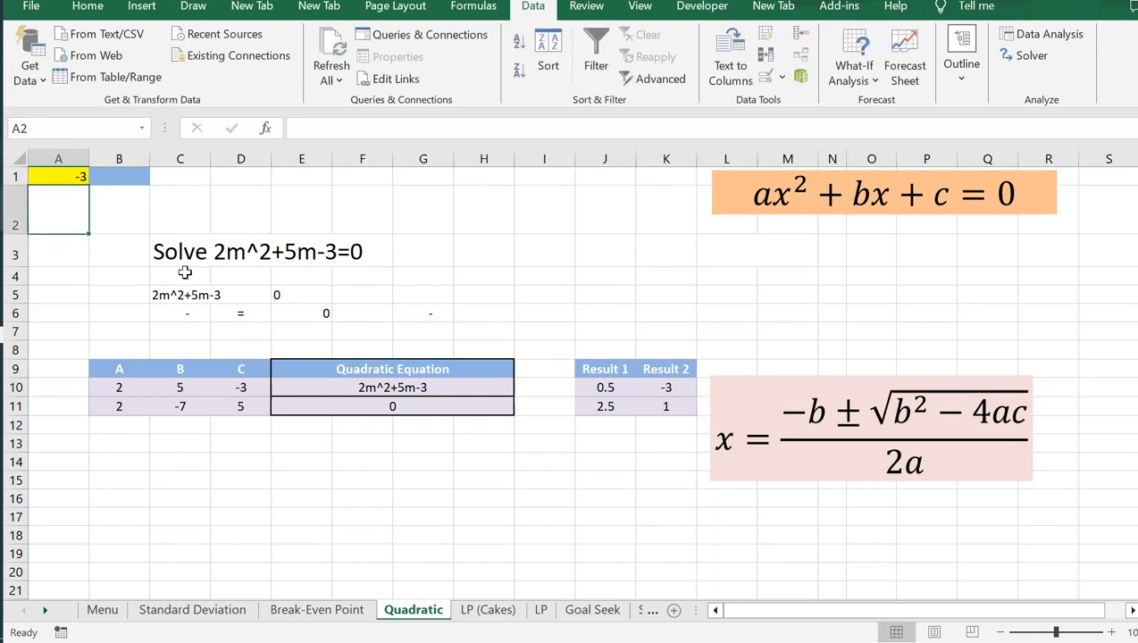
{"action": "left_click", "coordinate": [188, 307]}
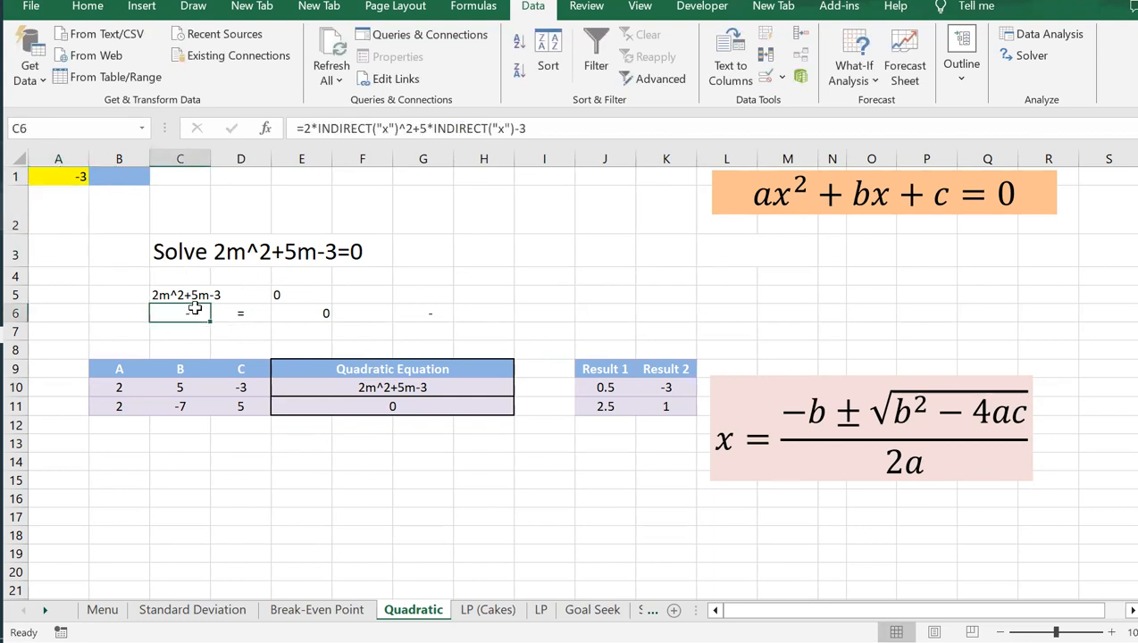
{"action": "left_click", "coordinate": [186, 297]}
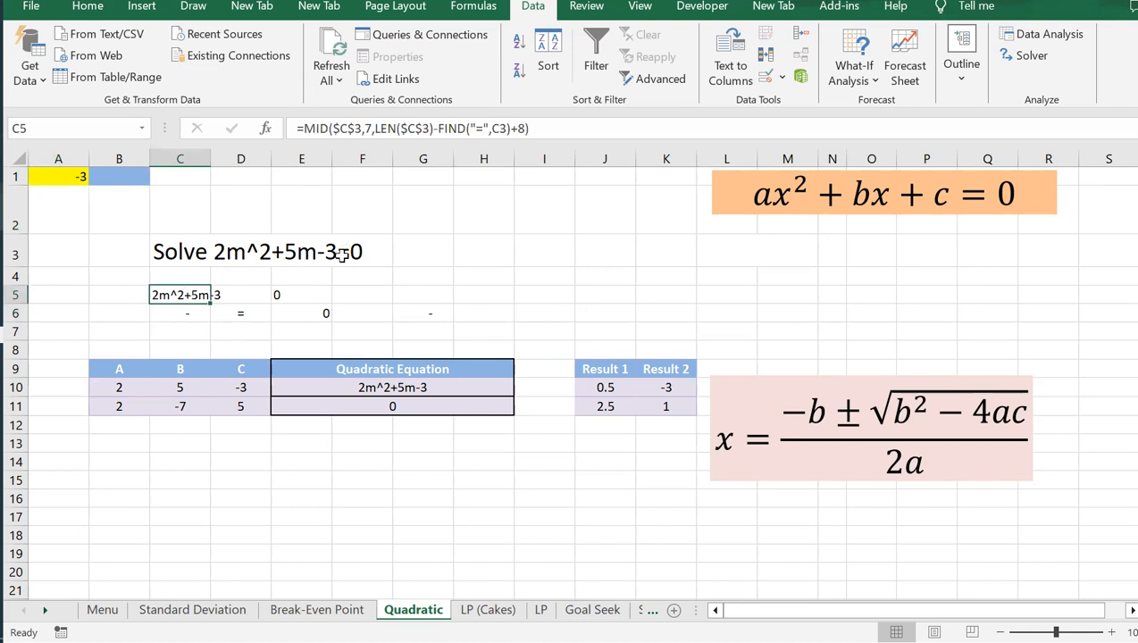
{"action": "left_click", "coordinate": [194, 318]}
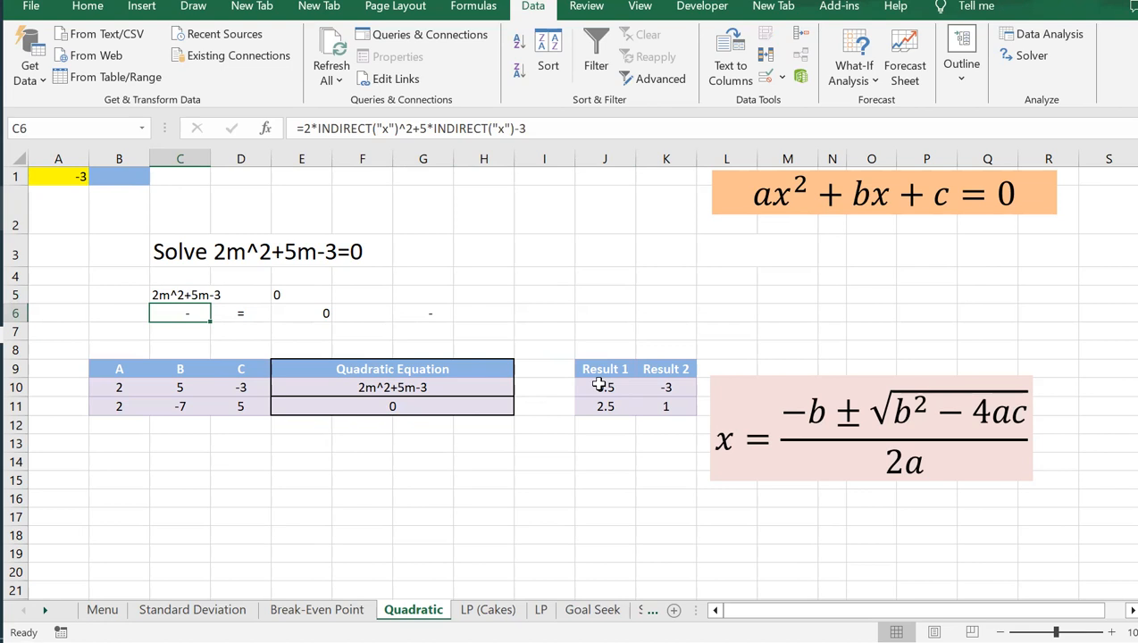
Compare the two quadratic formula roots in J10 and K10, Result 1 and Result 2
{"action": "left_click_drag", "start_coordinate": [598, 384], "coordinate": [686, 385]}
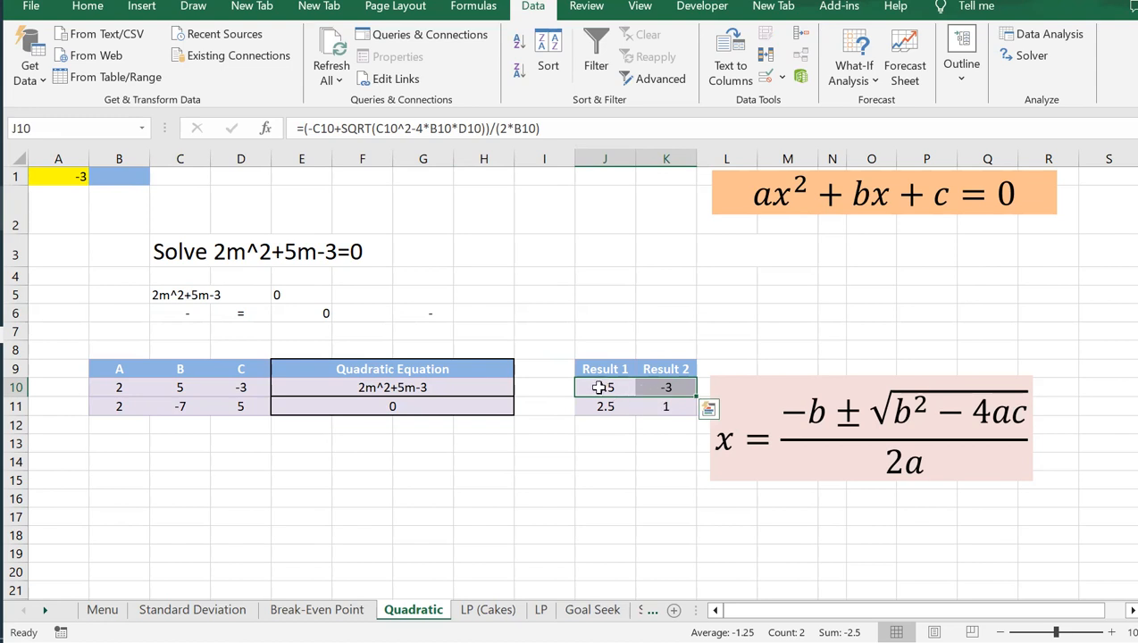
{"action": "left_click", "coordinate": [599, 386]}
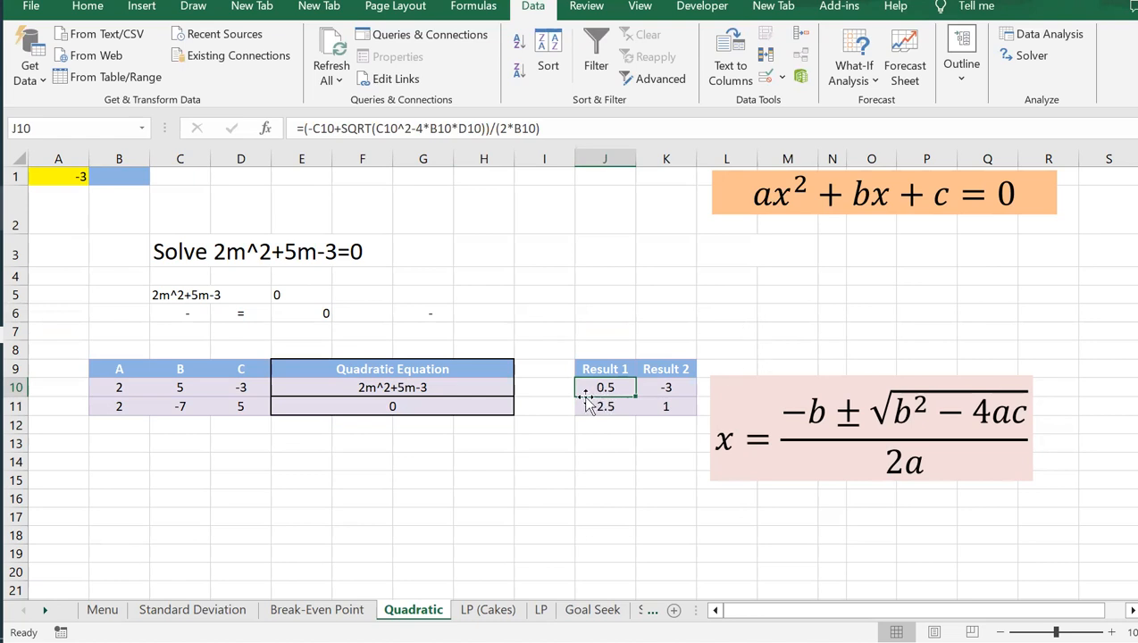
{"action": "left_click", "coordinate": [668, 384]}
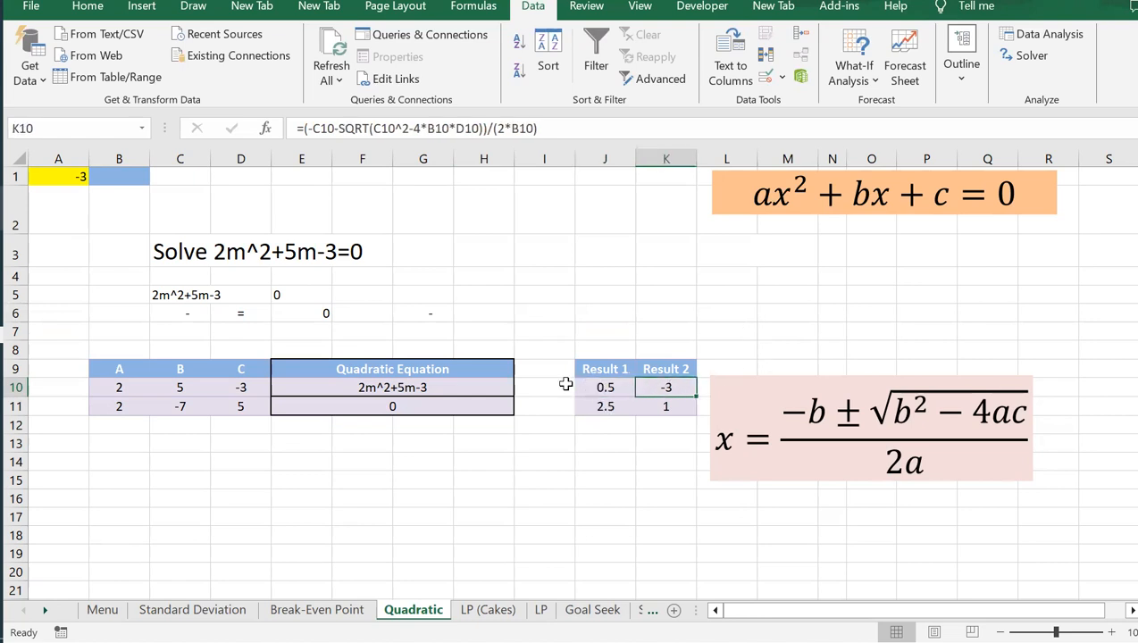
{"action": "left_click", "coordinate": [626, 385]}
{"action": "left_click", "coordinate": [665, 387]}
Test the Result 1 root by setting A1 to 0.5, and check the left side of the equation in C6
{"action": "left_click", "coordinate": [57, 176]}
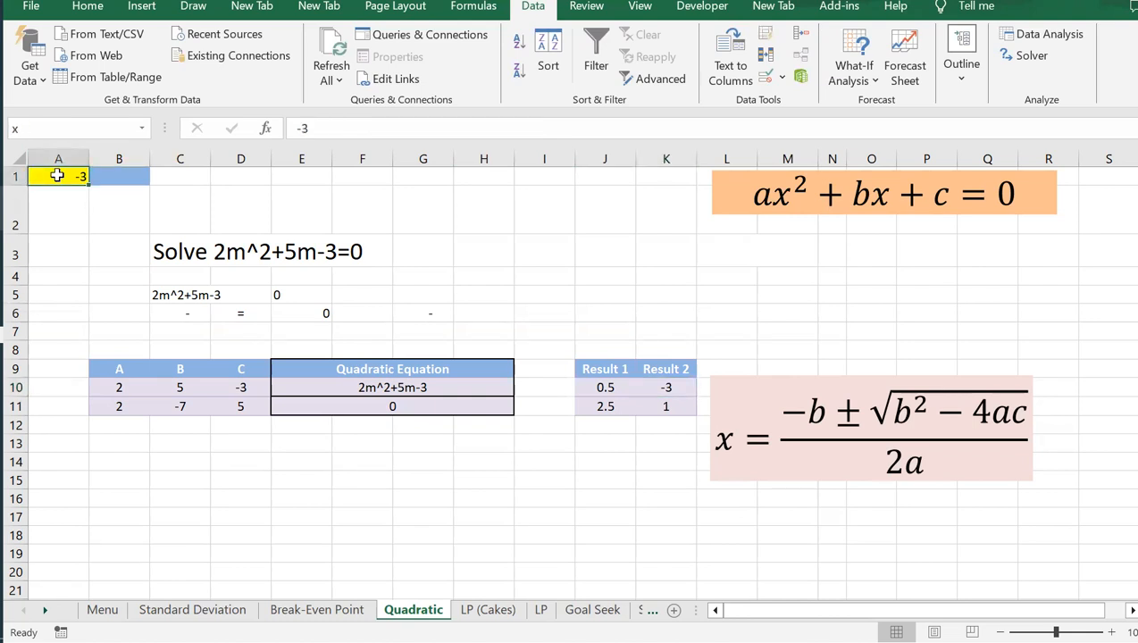
{"action": "type", "text": "0.5"}
{"action": "key", "text": "Return"}
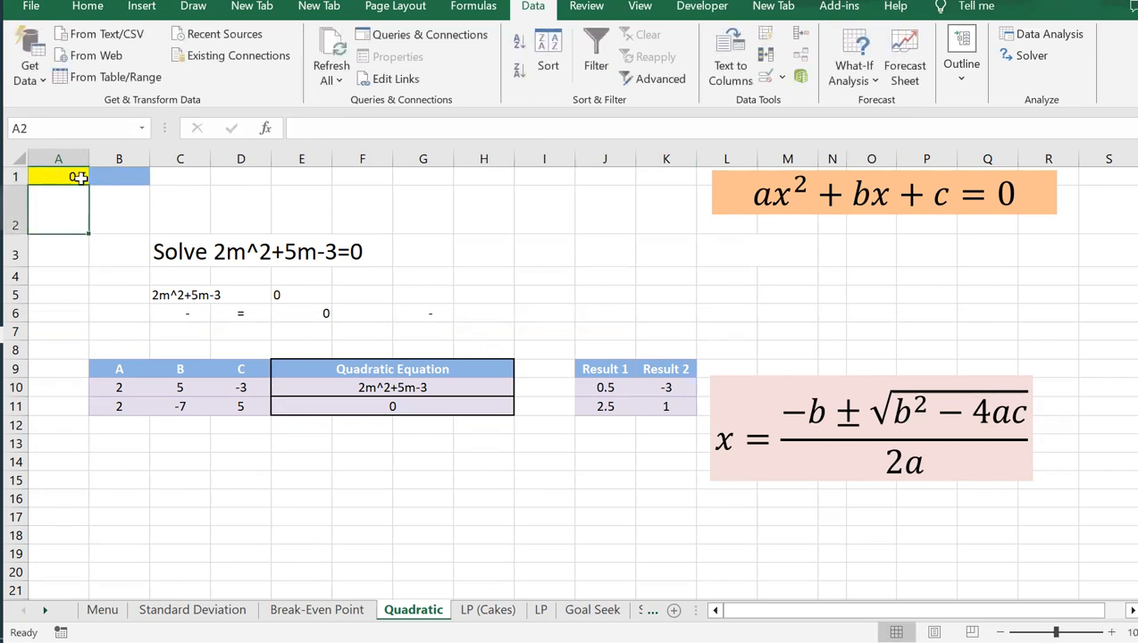
{"action": "left_click", "coordinate": [169, 314]}
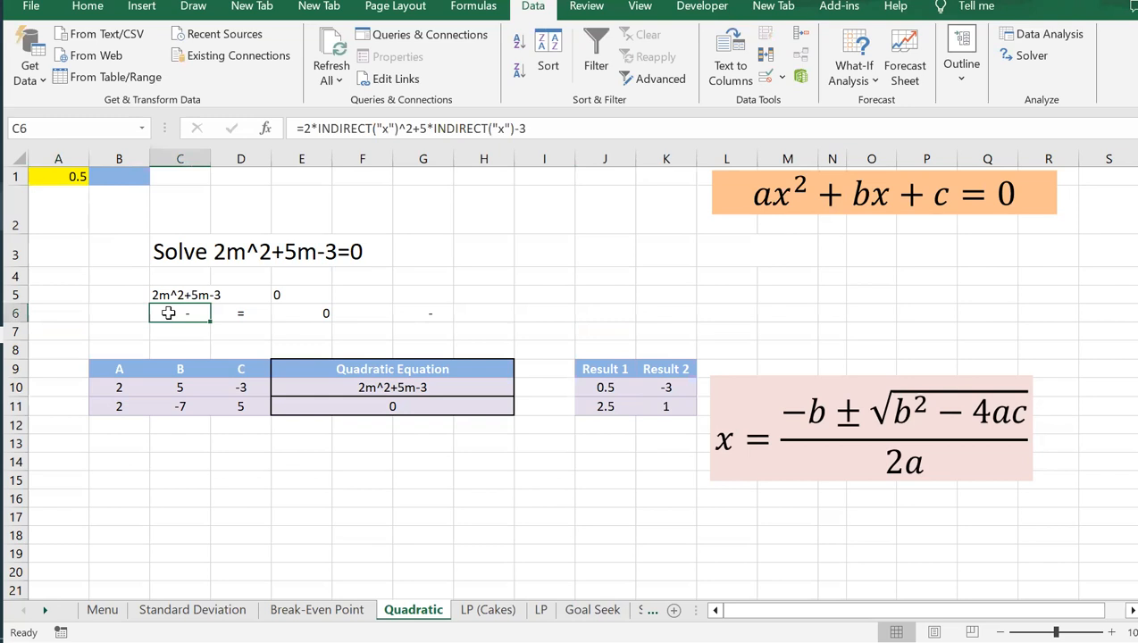
Set A1 to 1 to test a non-root value, and compare C6 with the Result 1 root in J10
{"action": "left_click", "coordinate": [64, 175]}
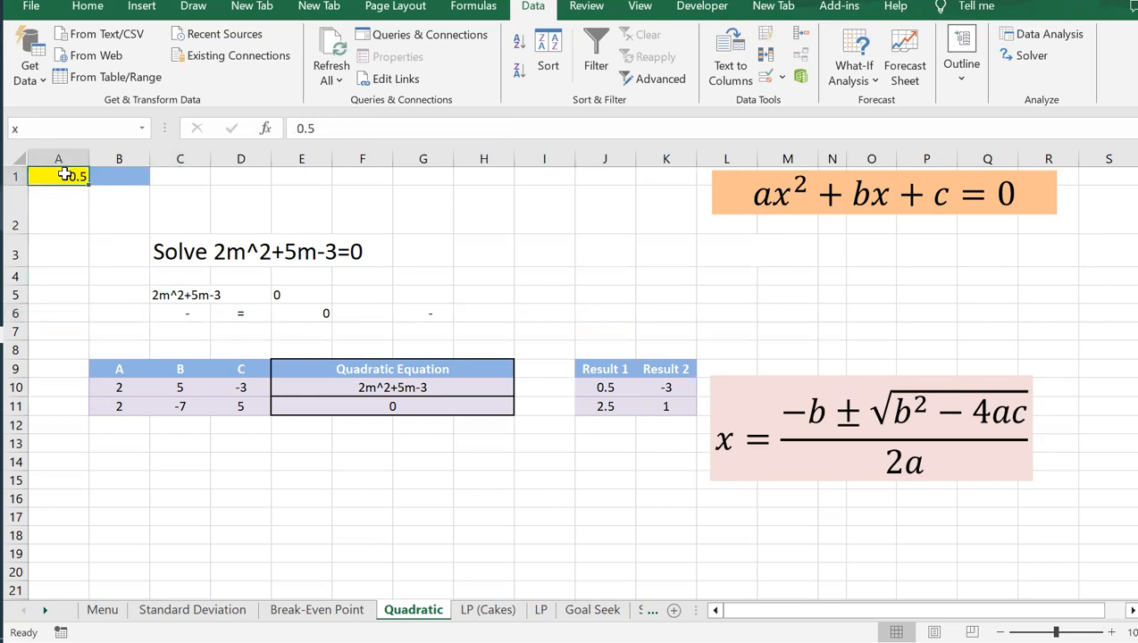
{"action": "type", "text": "1"}
{"action": "key", "text": "Return"}
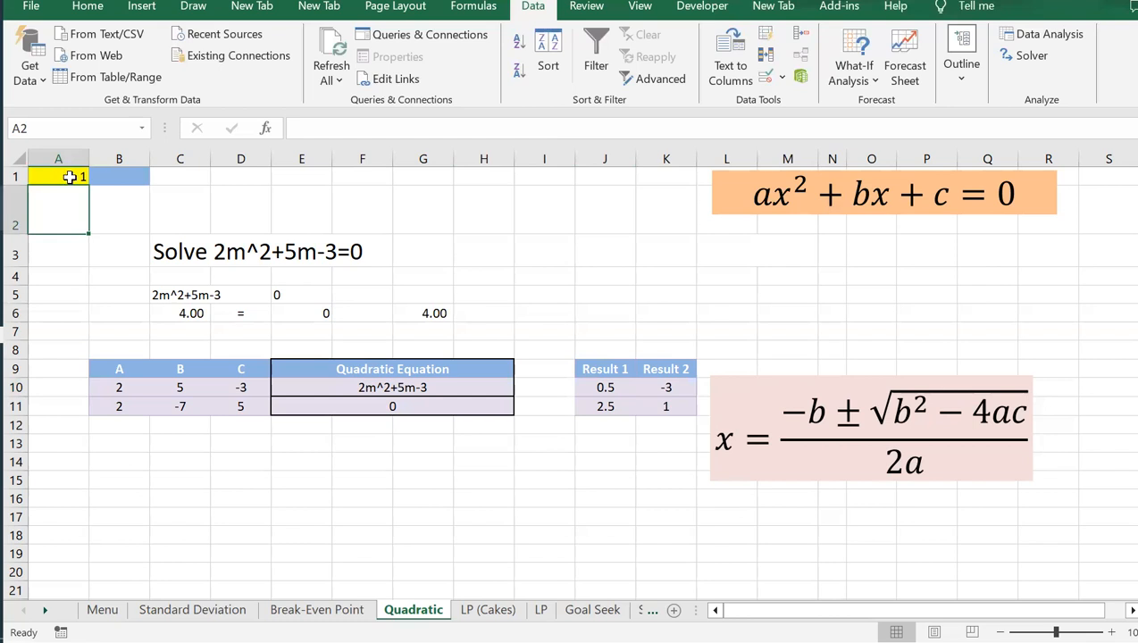
{"action": "left_click", "coordinate": [181, 310]}
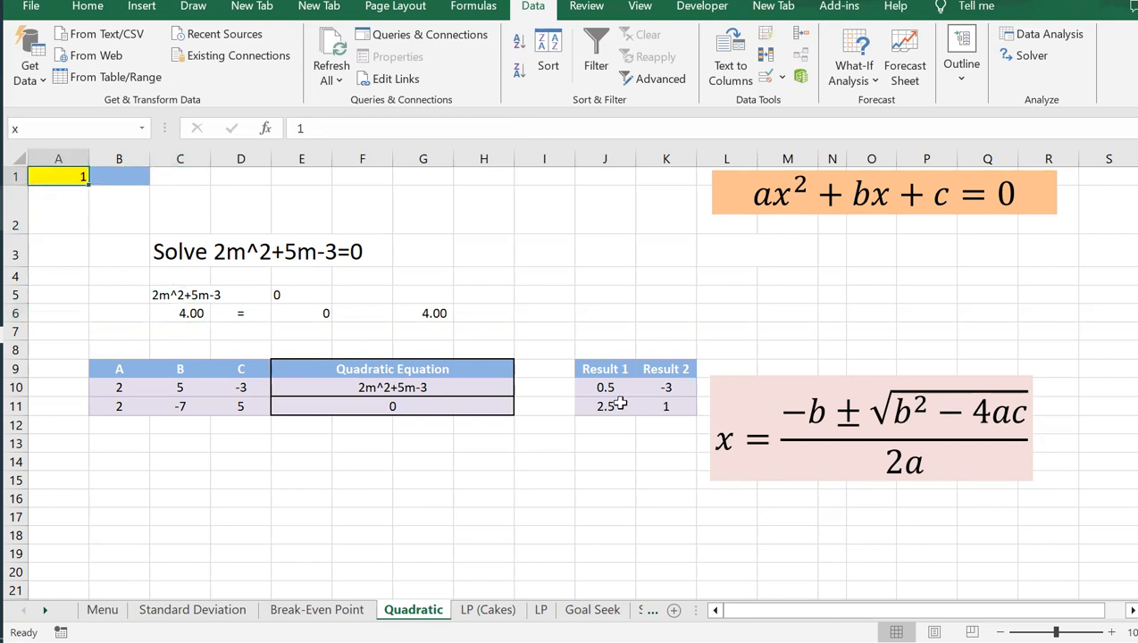
{"action": "left_click", "coordinate": [599, 385]}
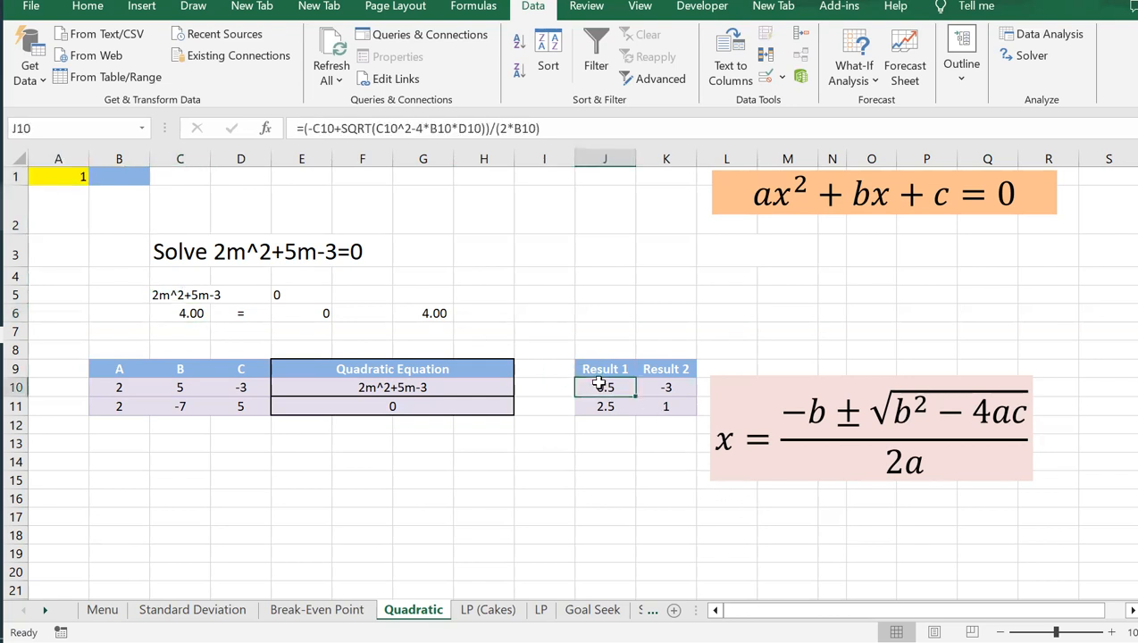
Substitute the Result 1 root by setting A1 to 0.5, and check the left-side formula in C6 against the equation in row 3
{"action": "type", "text": "0.5"}
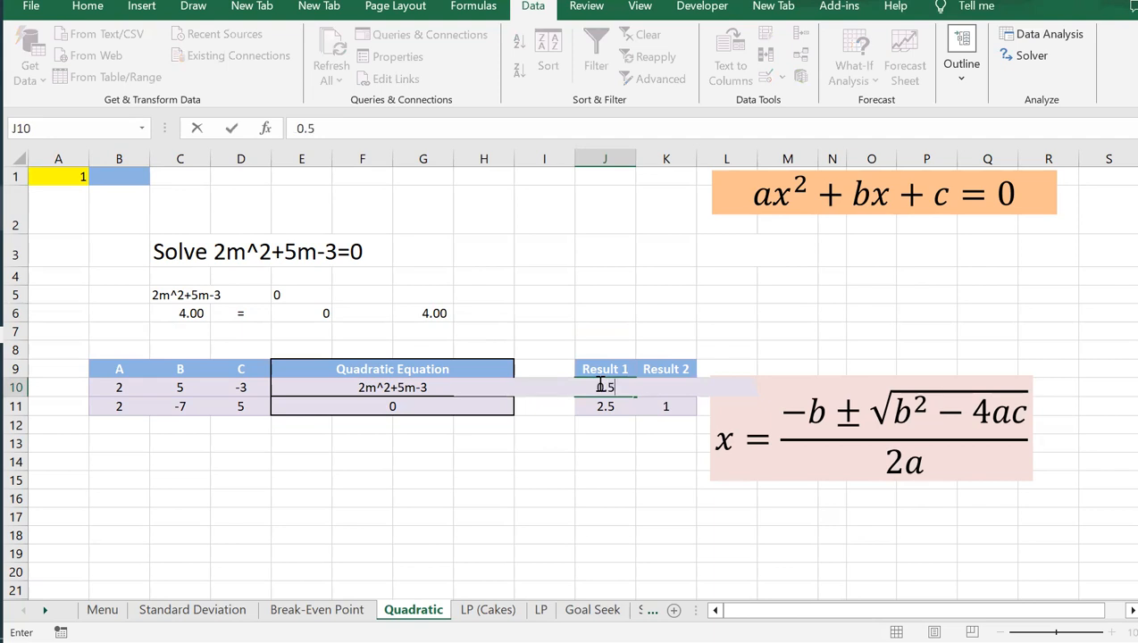
{"action": "key", "text": "Escape"}
{"action": "left_click", "coordinate": [45, 170]}
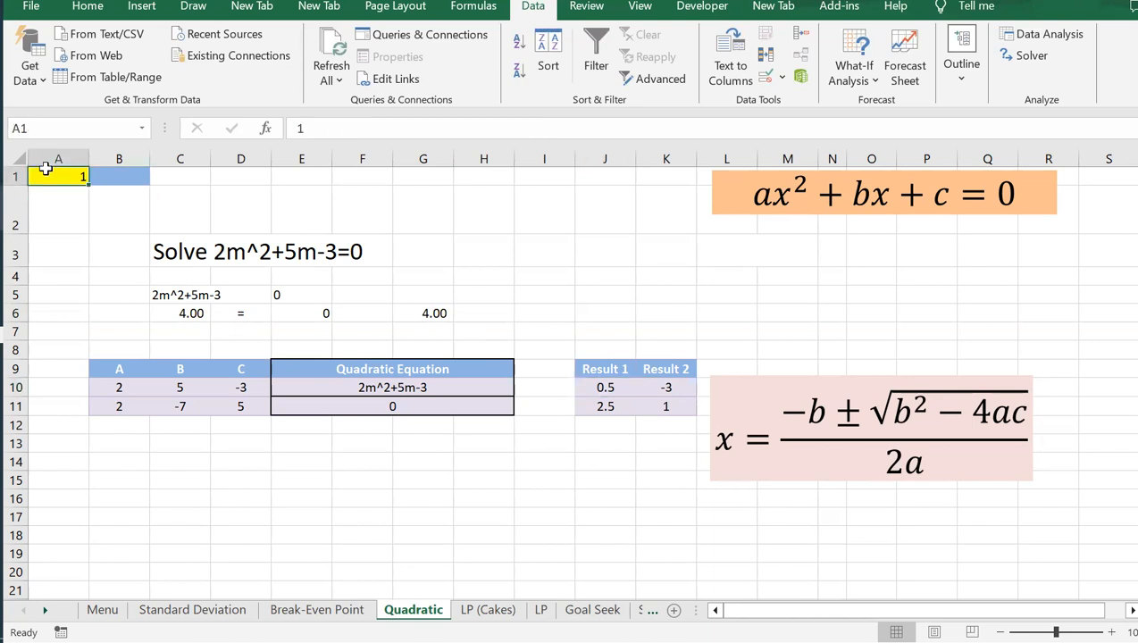
{"action": "type", "text": "0.5"}
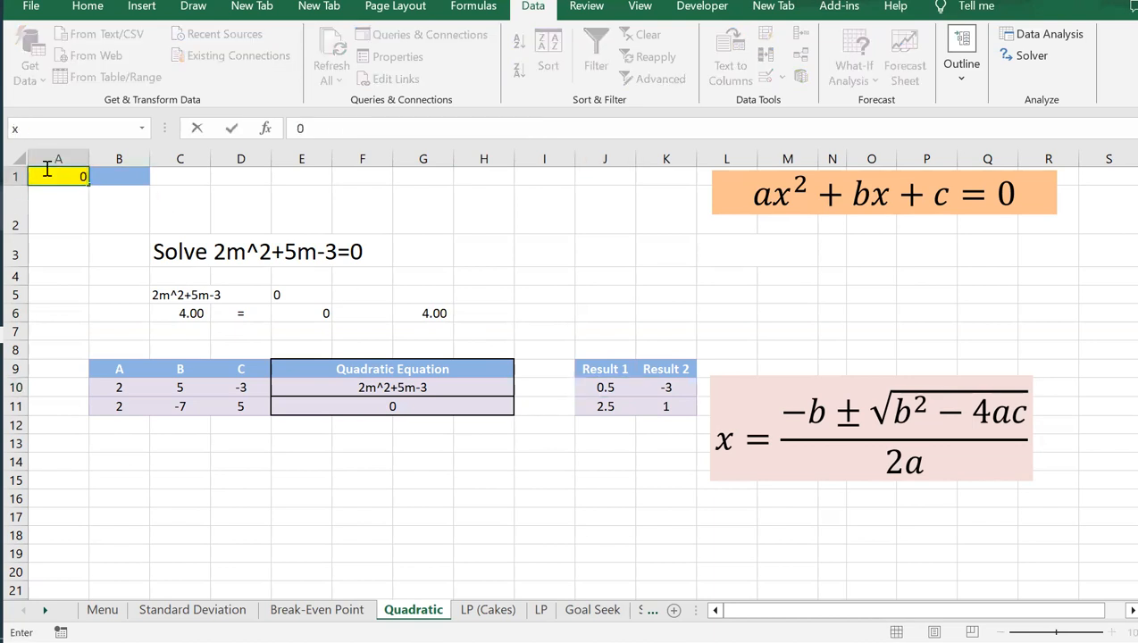
{"action": "key", "text": "Return"}
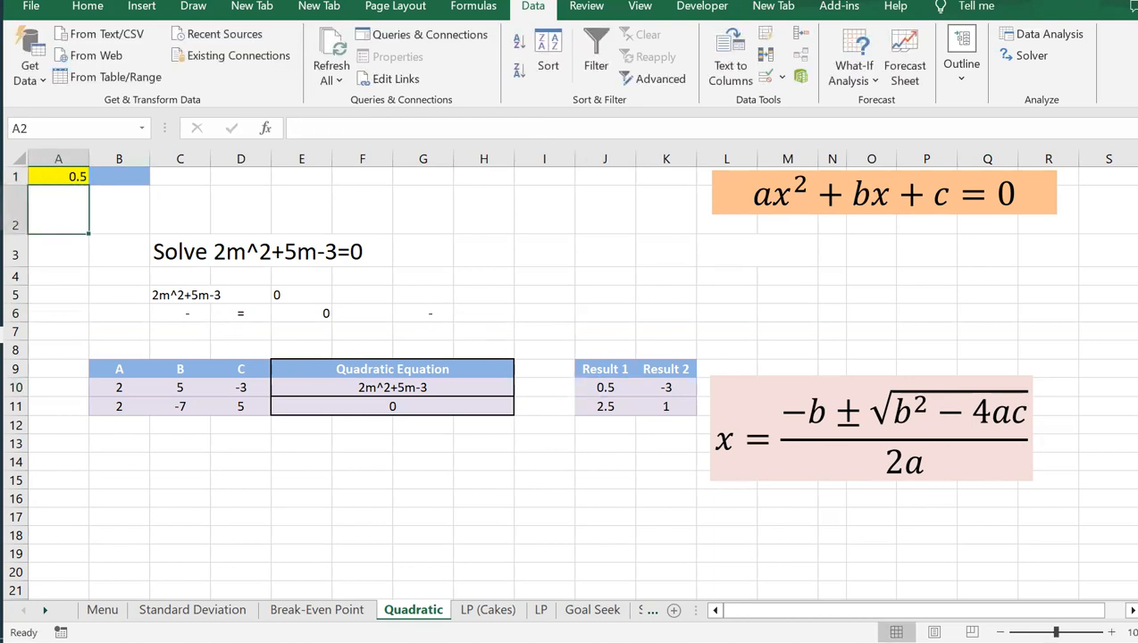
{"action": "left_click", "coordinate": [192, 313]}
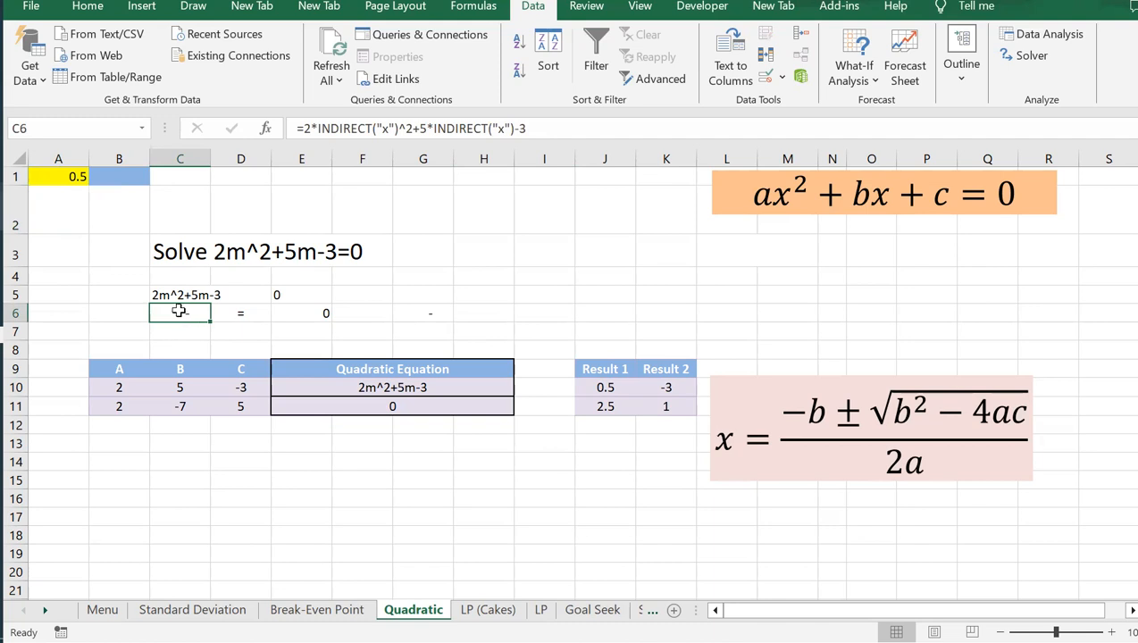
{"action": "left_click", "coordinate": [235, 253]}
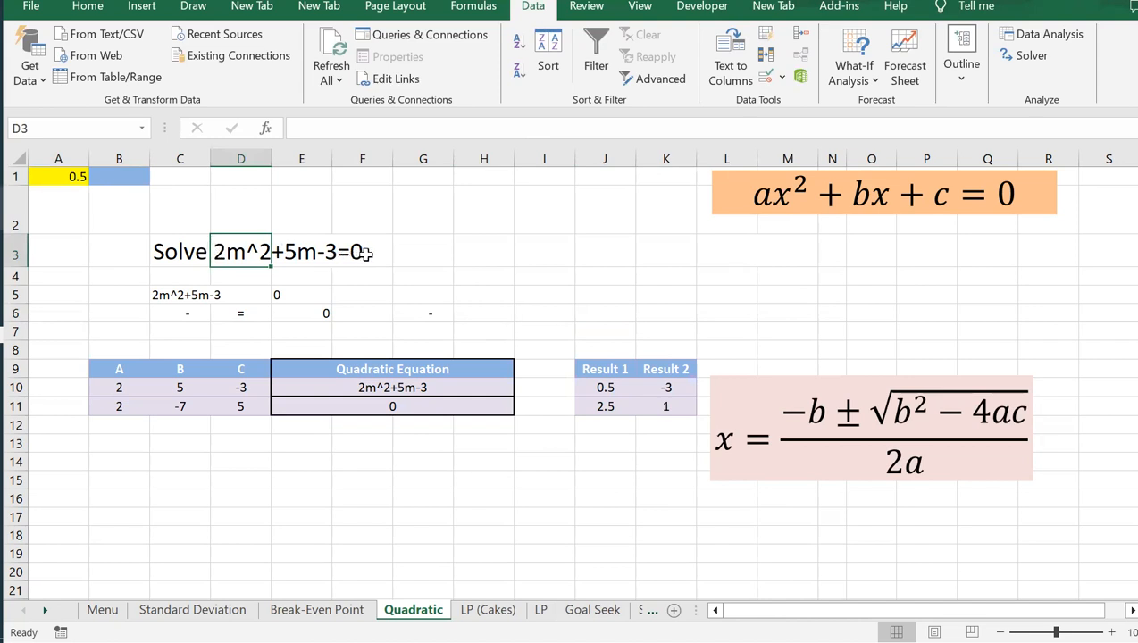
{"action": "left_click", "coordinate": [200, 310]}
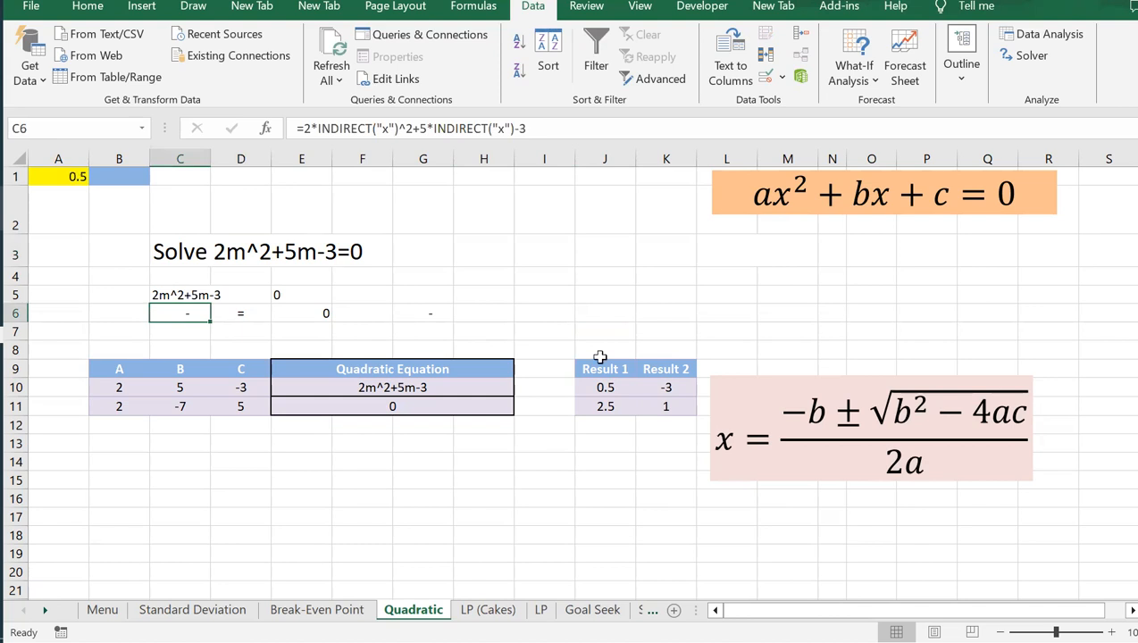
Substitute the Result 2 root from K10 by setting A1 to -3, and check the left side of the equation in C6
{"action": "left_click", "coordinate": [663, 386]}
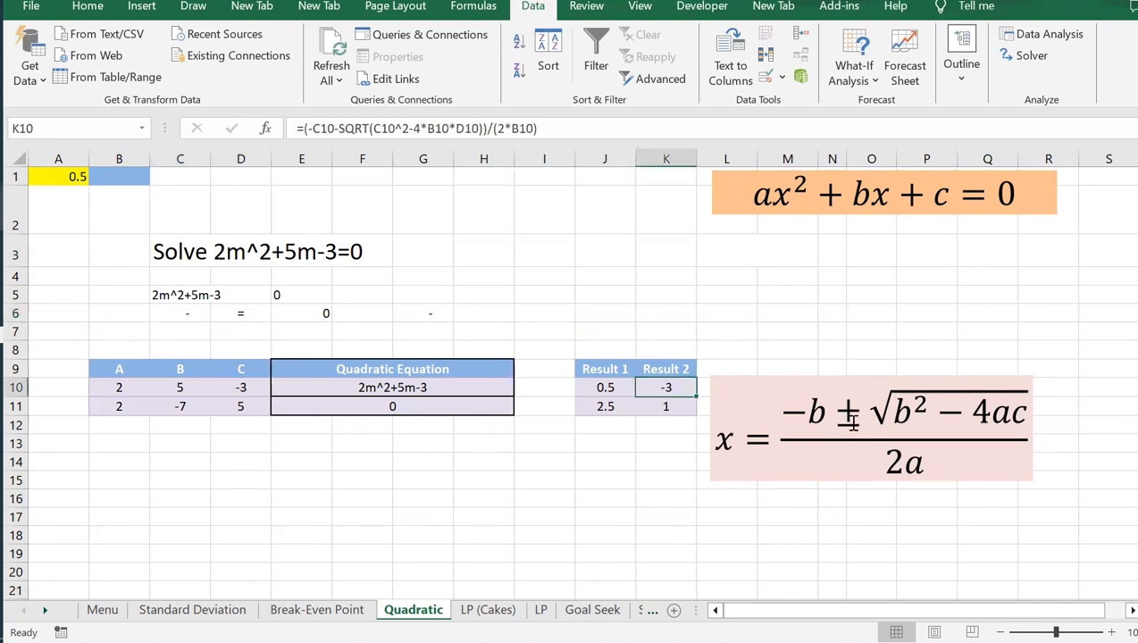
{"action": "left_click", "coordinate": [64, 181]}
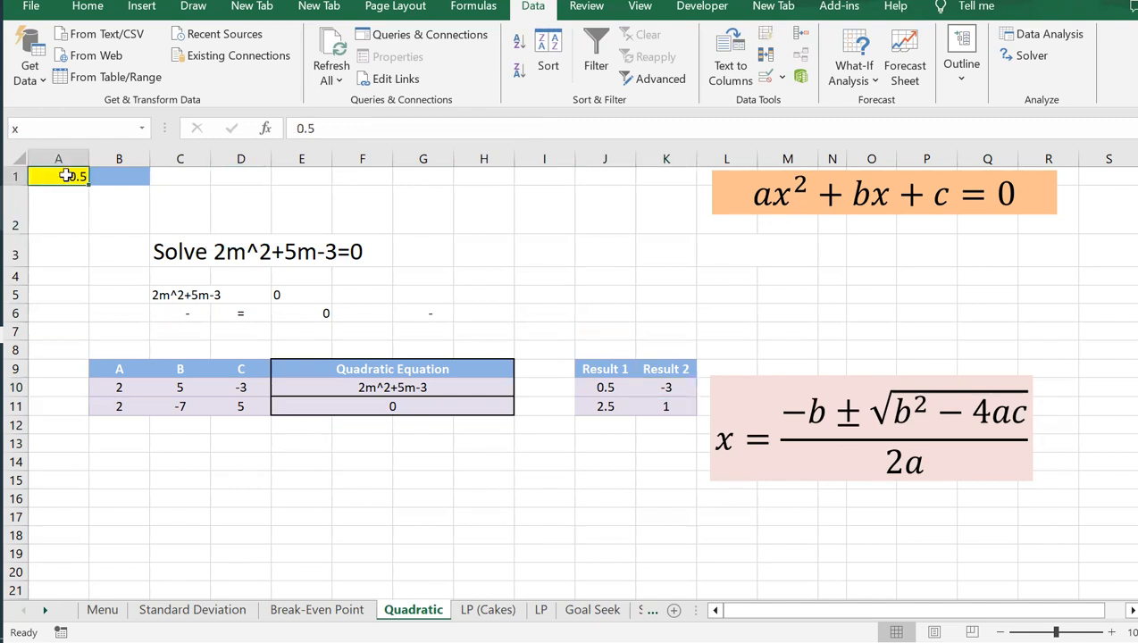
{"action": "type", "text": "-3"}
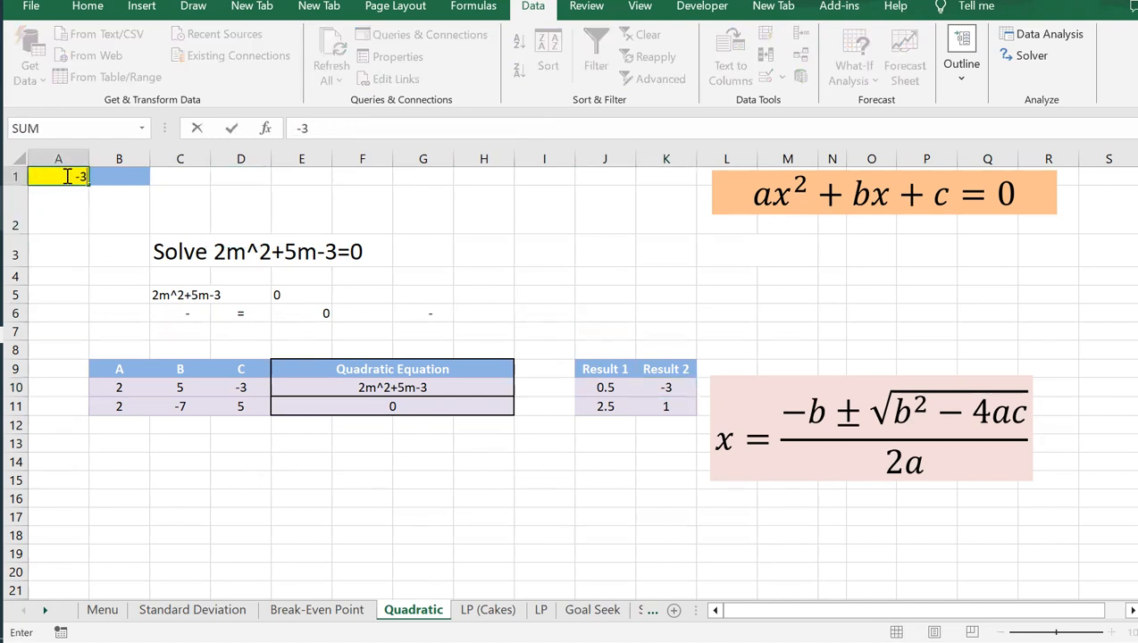
{"action": "key", "text": "Return"}
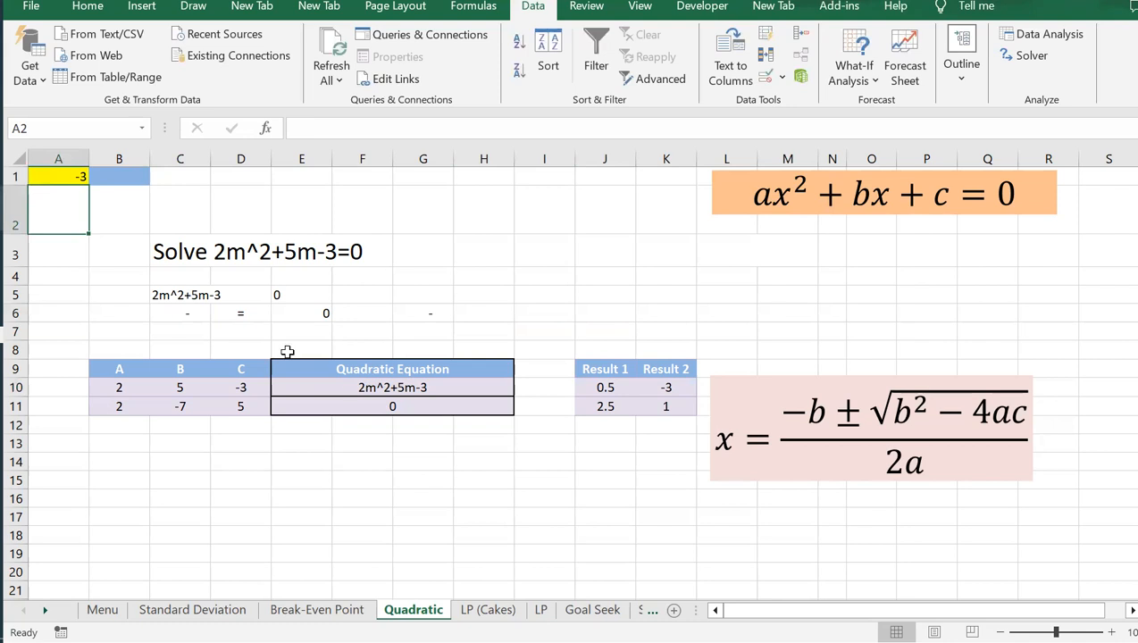
{"action": "left_click", "coordinate": [168, 312]}
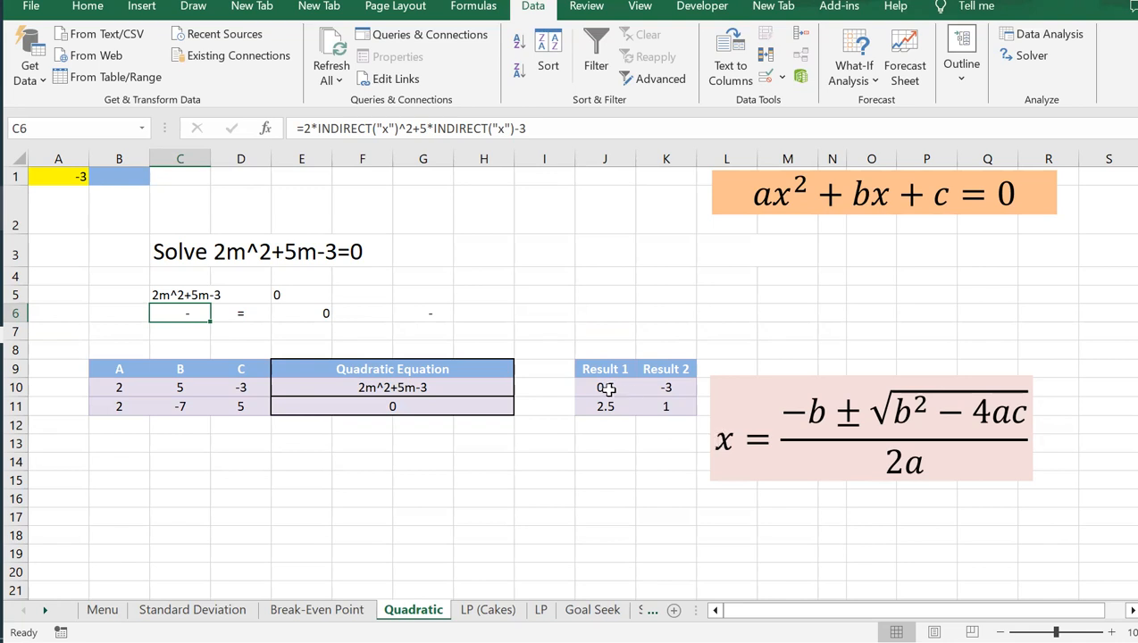
Review both roots in J10:K10 against the equation in E10 and C3 and the expression in C5 and C6
{"action": "left_click_drag", "start_coordinate": [605, 388], "coordinate": [662, 389]}
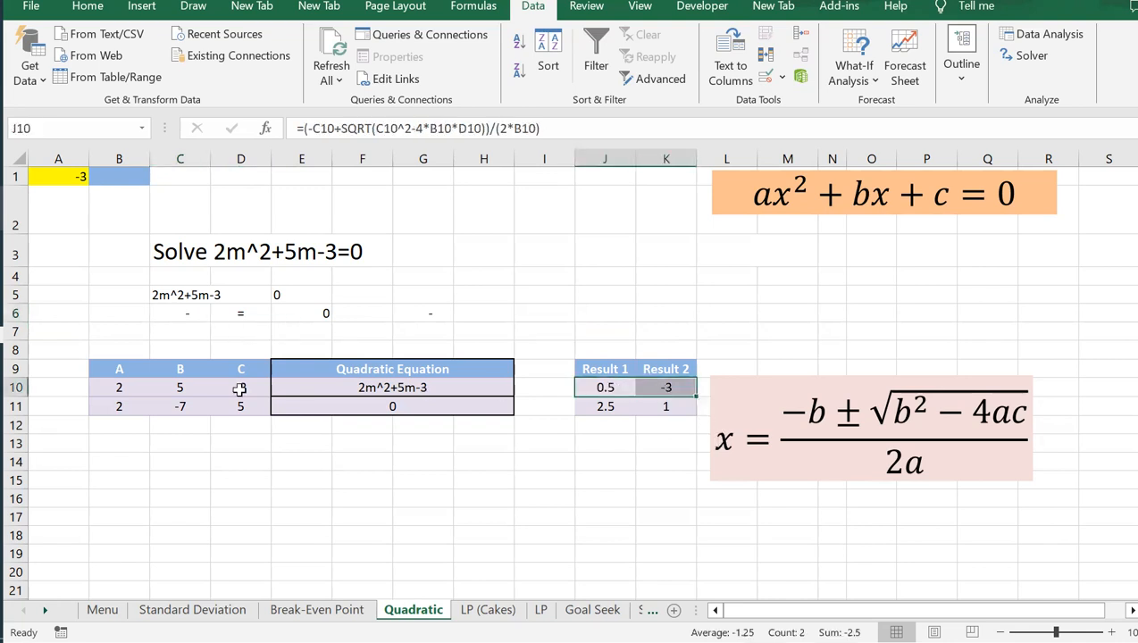
{"action": "left_click", "coordinate": [322, 388]}
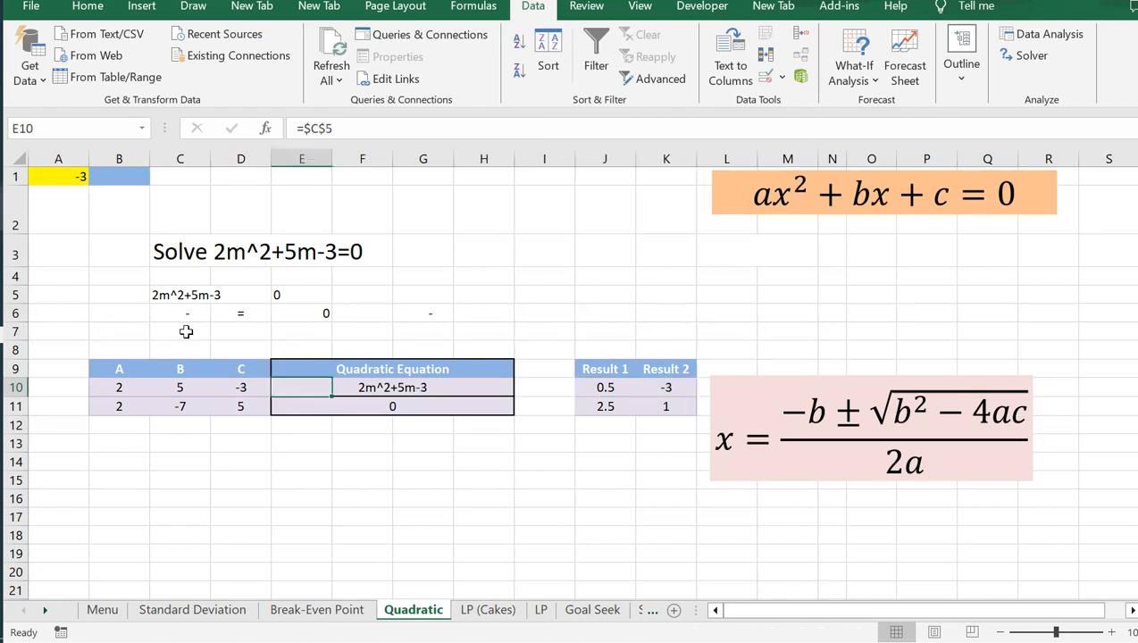
{"action": "left_click", "coordinate": [189, 294]}
{"action": "left_click", "coordinate": [190, 311]}
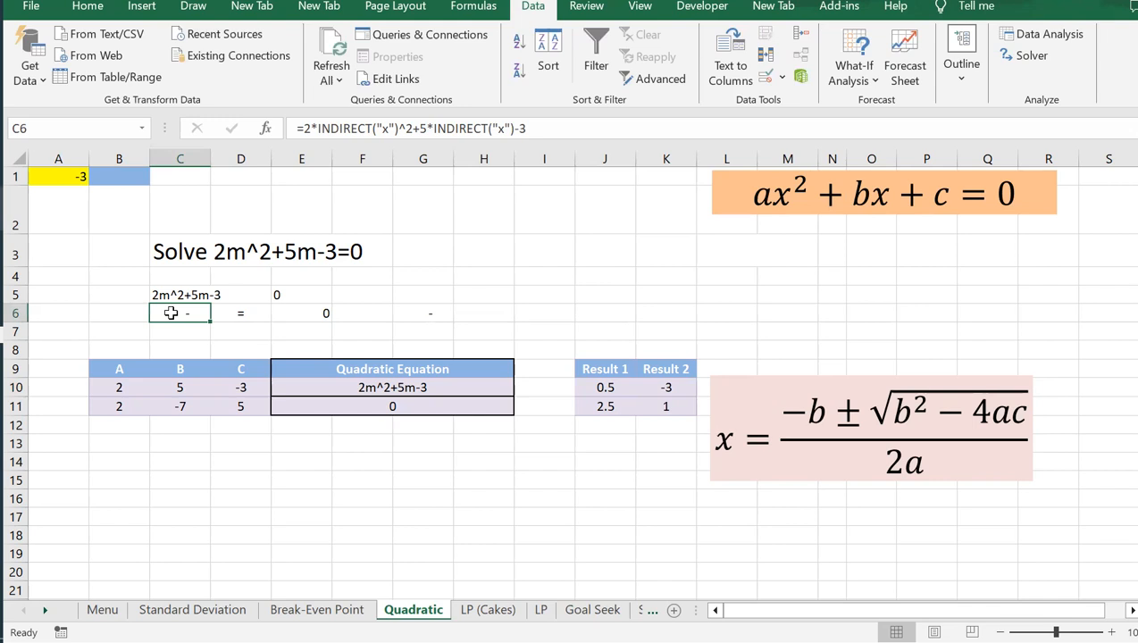
{"action": "left_click", "coordinate": [185, 255]}
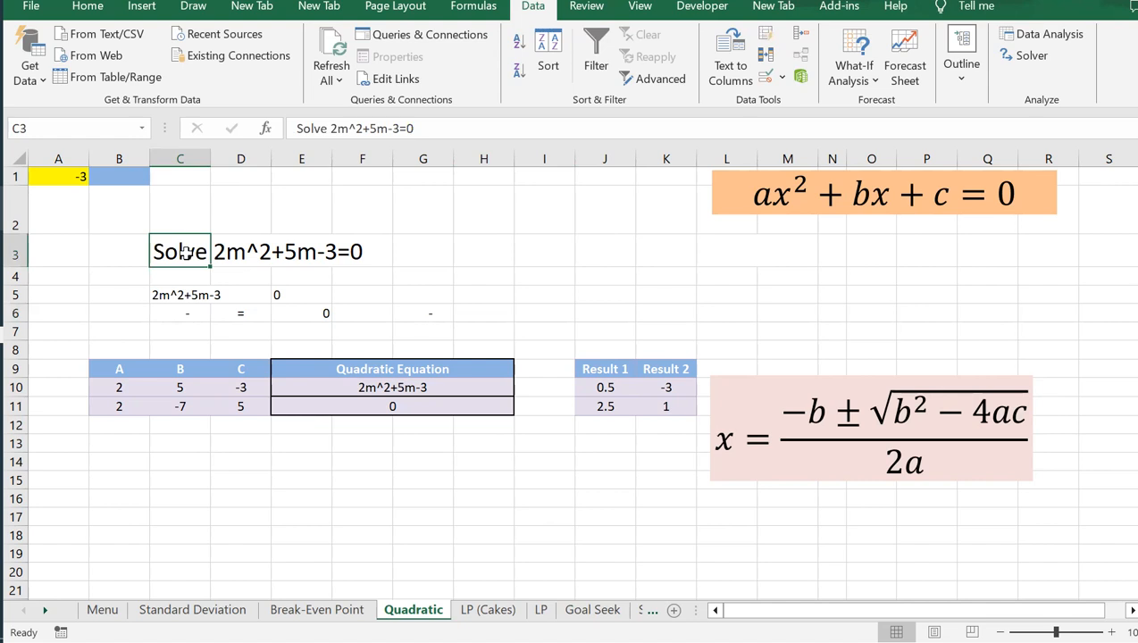